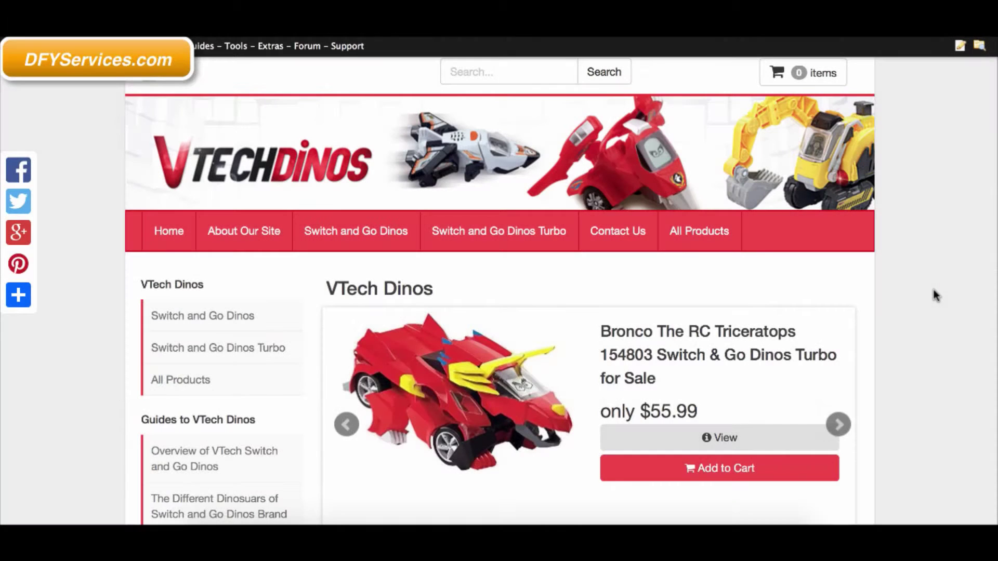
# - Scroll up and down the finished VTech Dinos storefront homepage to review it
pyautogui.scroll(-3, 935, 296)
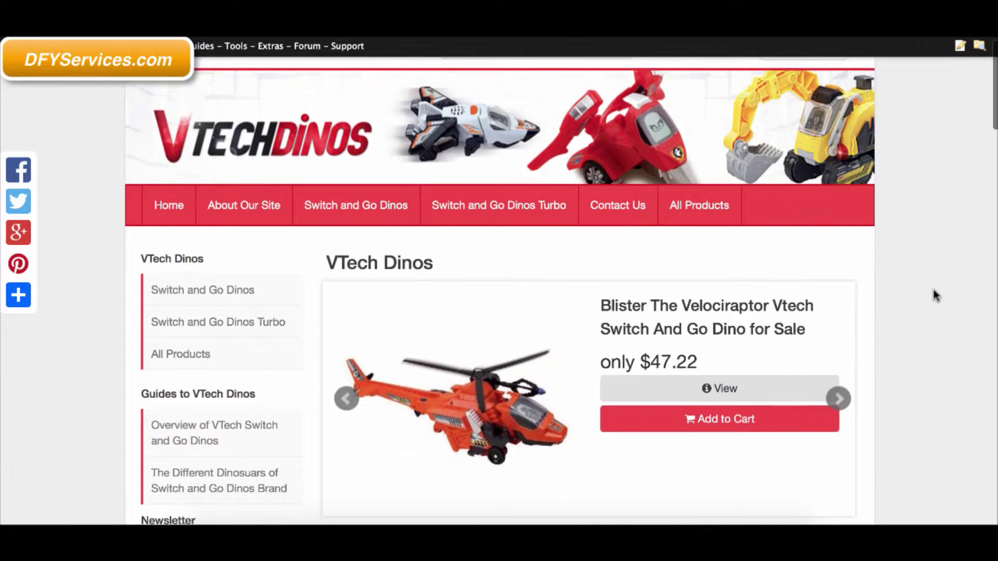
pyautogui.scroll(-6, 935, 295)
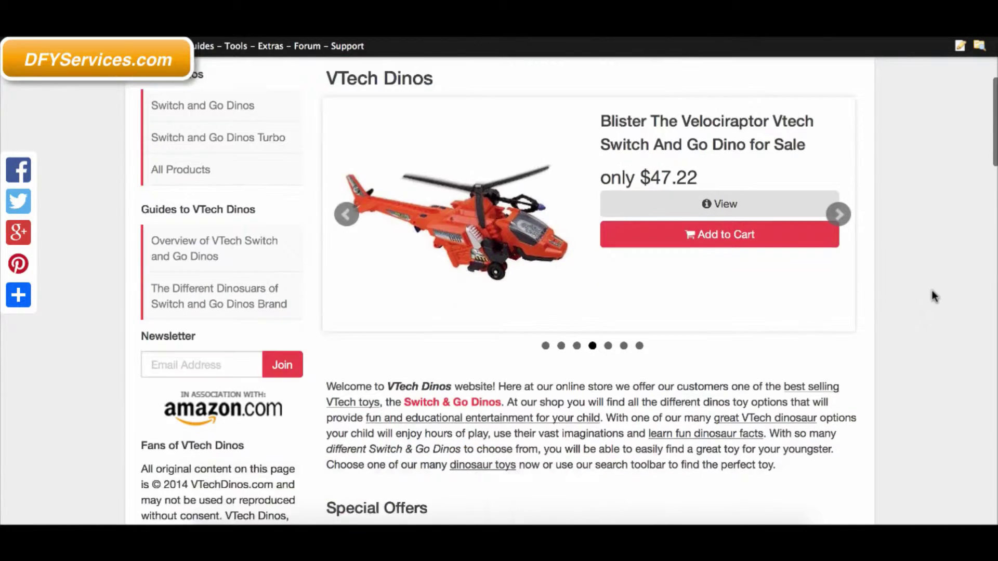
pyautogui.scroll(-7, 932, 290)
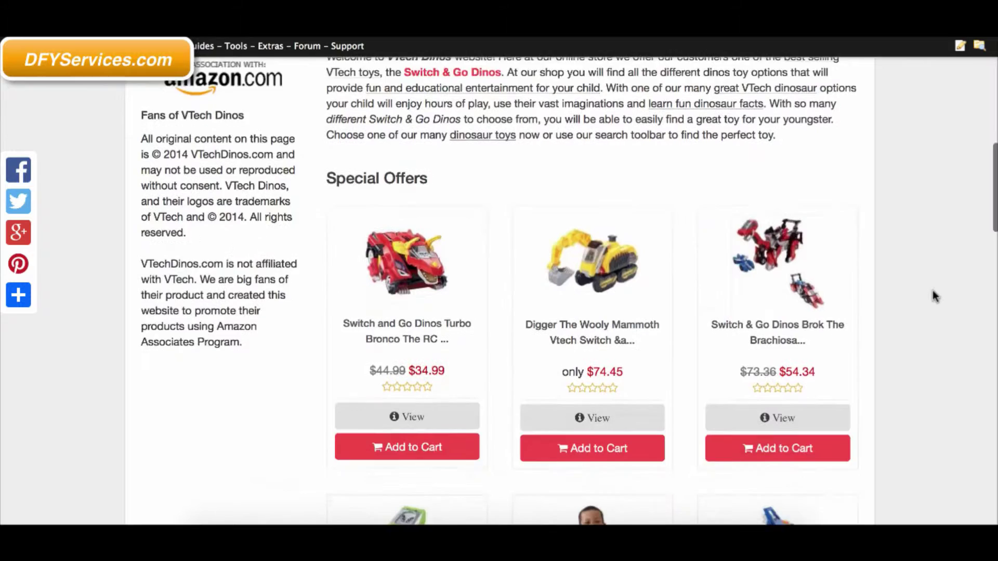
pyautogui.scroll(-10, 932, 293)
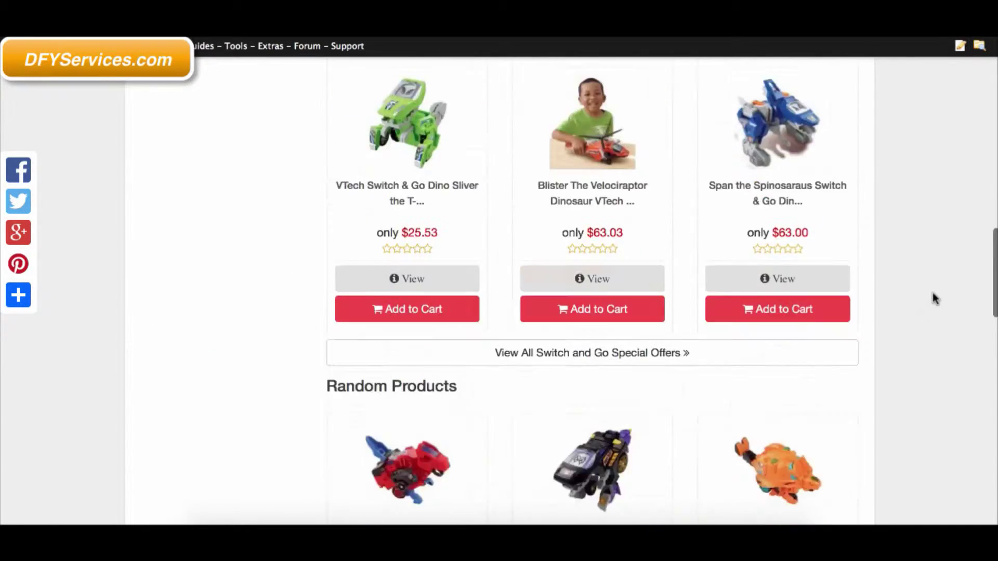
pyautogui.scroll(-10, 932, 297)
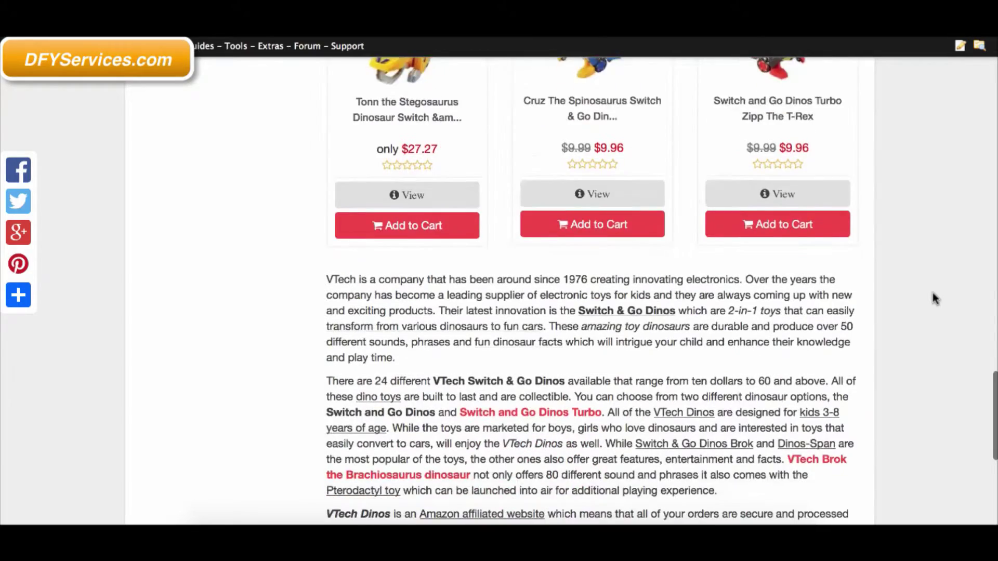
pyautogui.scroll(20, 932, 299)
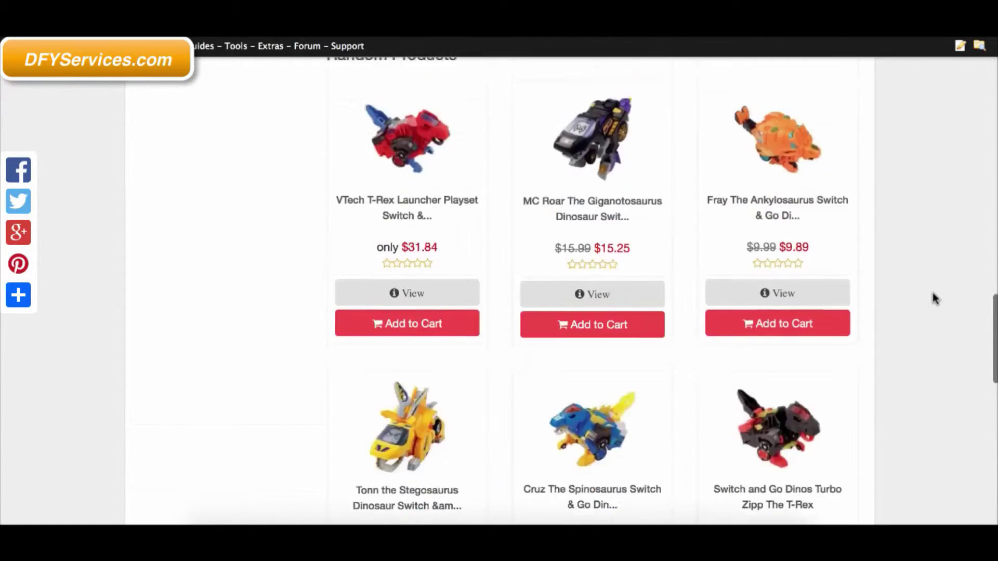
pyautogui.scroll(10, 933, 295)
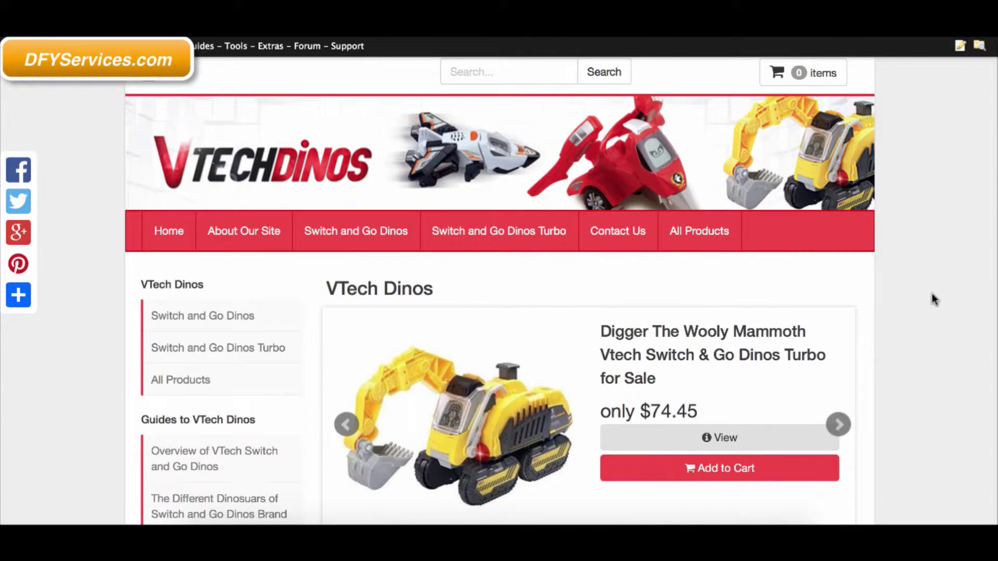
pyautogui.scroll(-2, 935, 312)
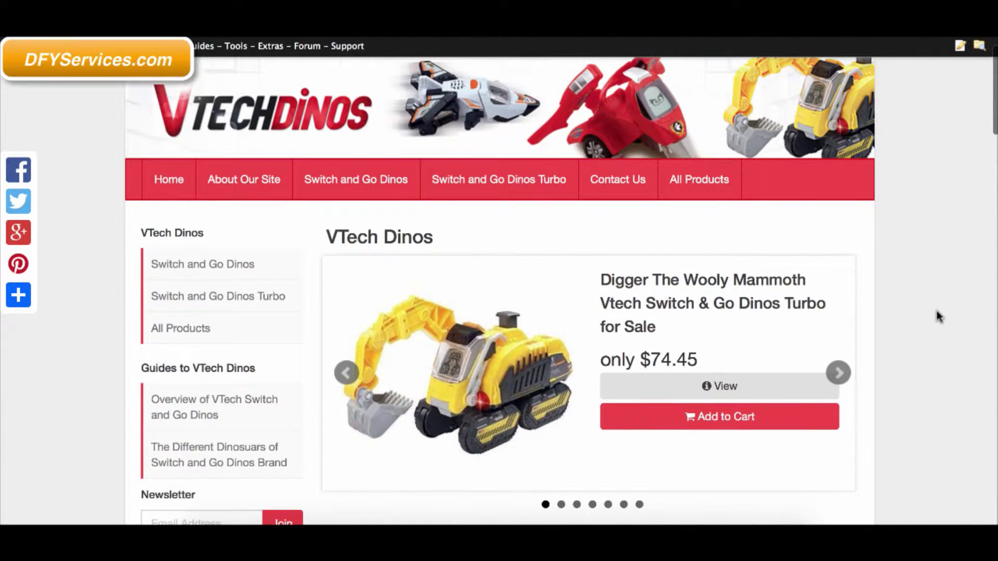
pyautogui.scroll(-3, 938, 316)
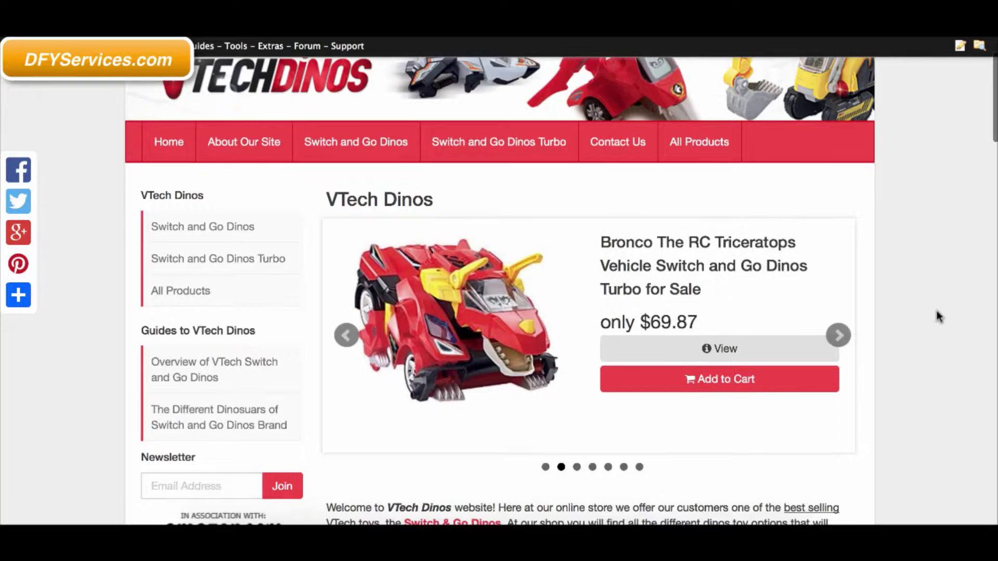
pyautogui.scroll(-1, 938, 316)
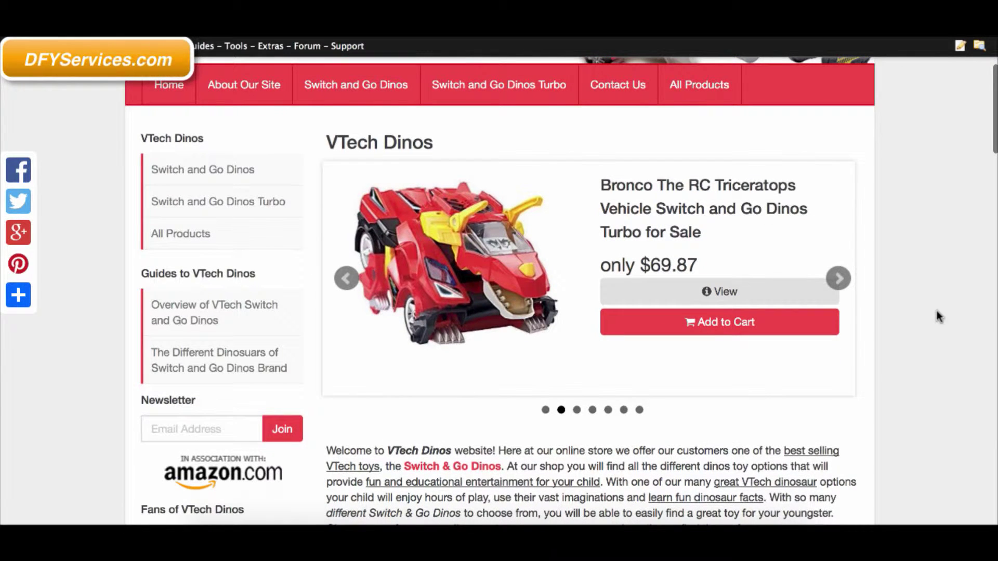
pyautogui.scroll(-4, 938, 316)
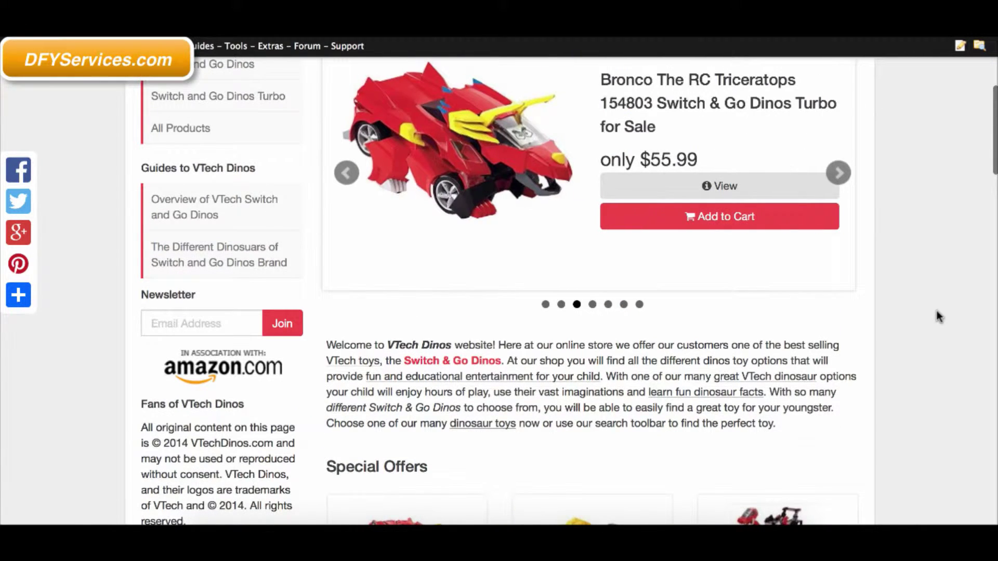
pyautogui.scroll(-3, 938, 316)
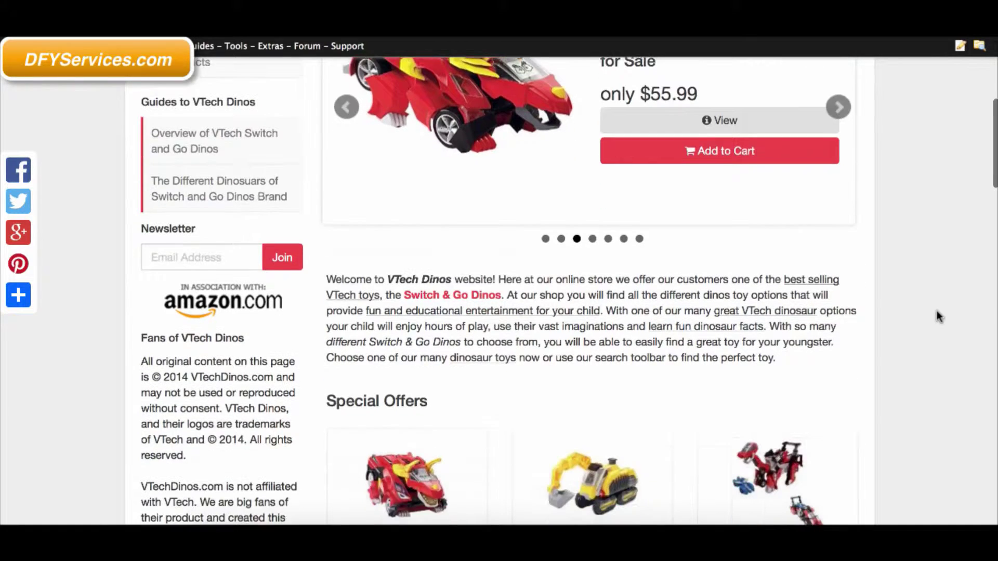
pyautogui.scroll(-3, 938, 317)
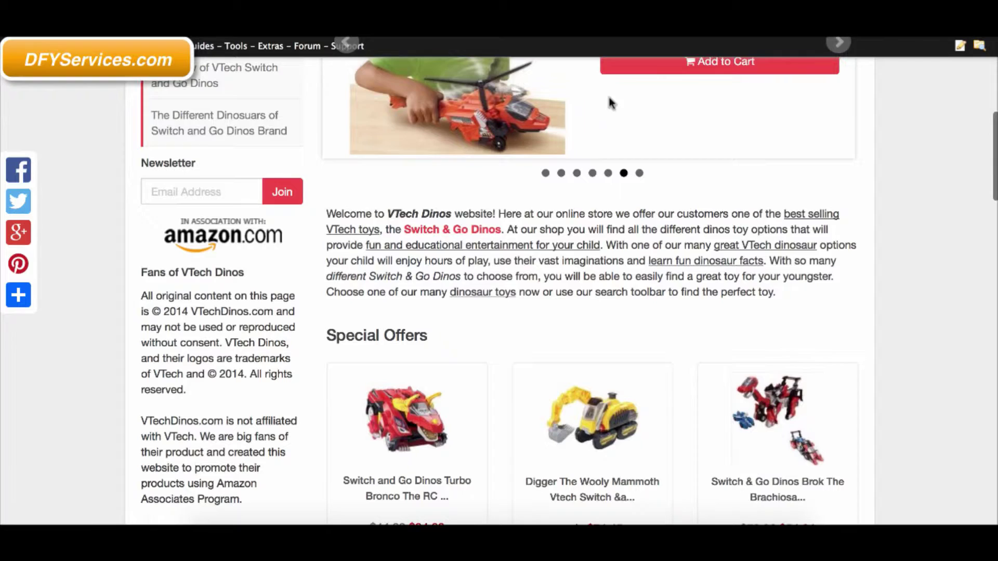
pyautogui.scroll(8, 623, 251)
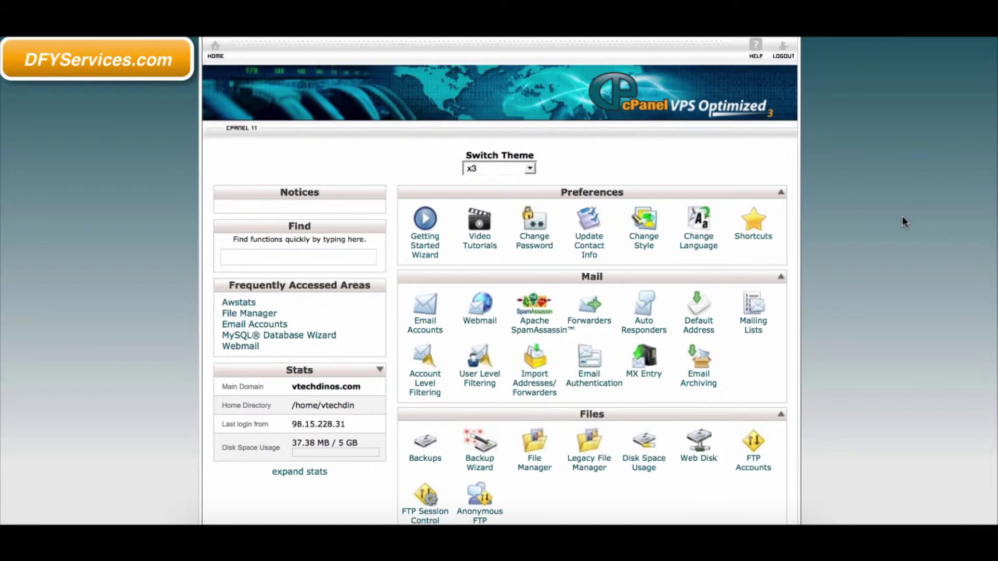
# - Scroll to Software/Services and launch Softaculous from its cPanel icon
pyautogui.scroll(-1, 902, 217)
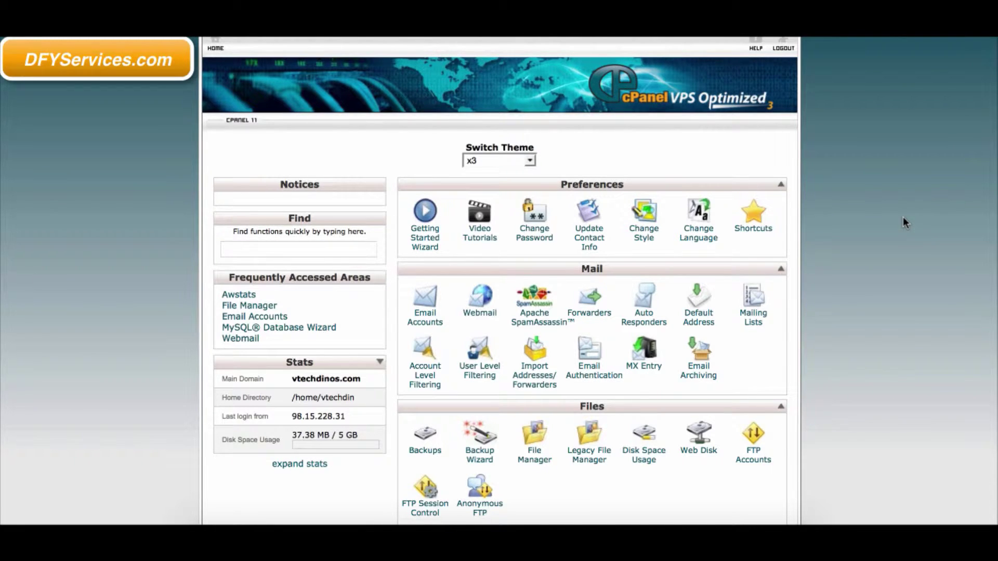
pyautogui.scroll(-10, 903, 218)
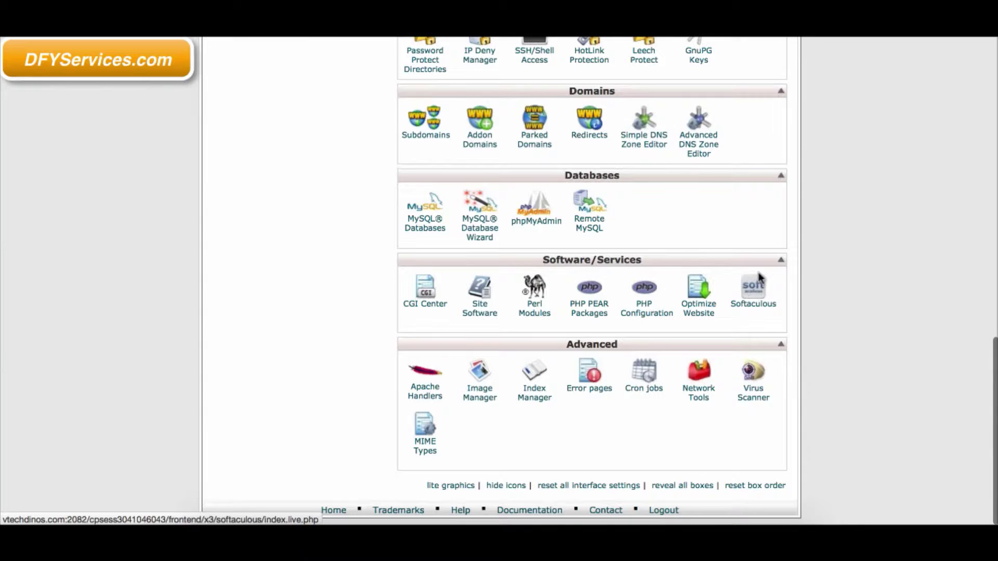
pyautogui.click(735, 309)
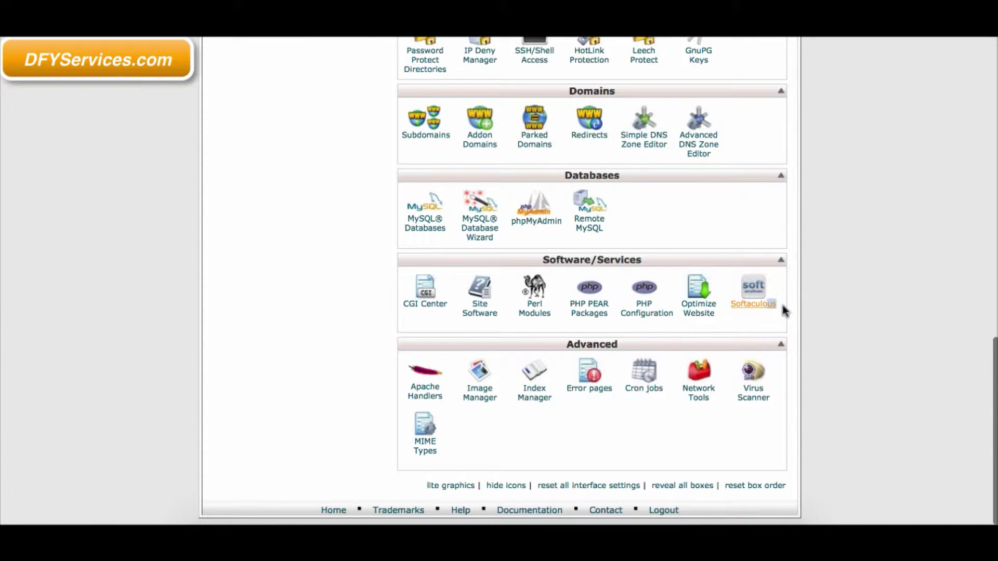
pyautogui.moveTo(785, 310); pyautogui.dragTo(796, 312)
pyautogui.click(766, 306)
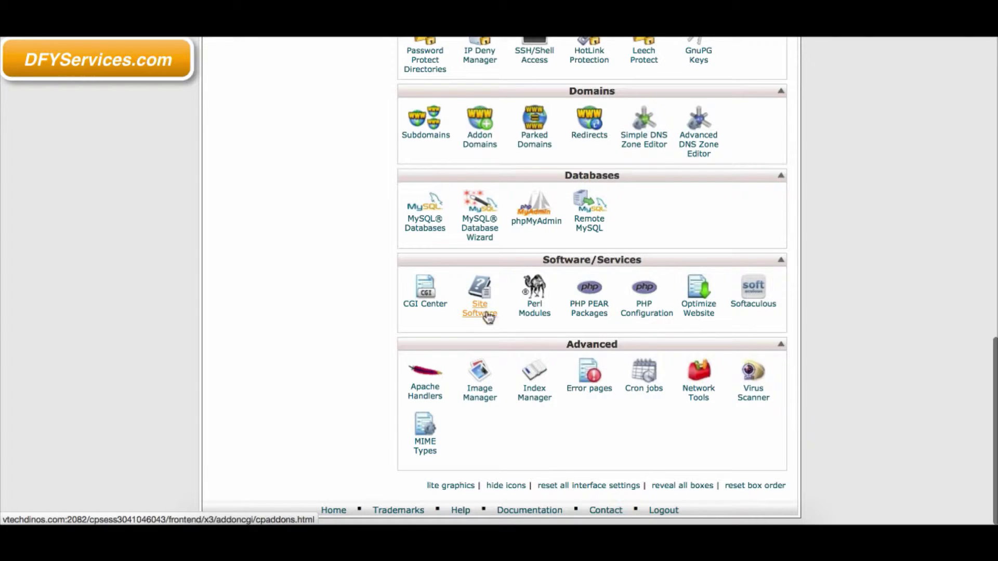
pyautogui.click(756, 307)
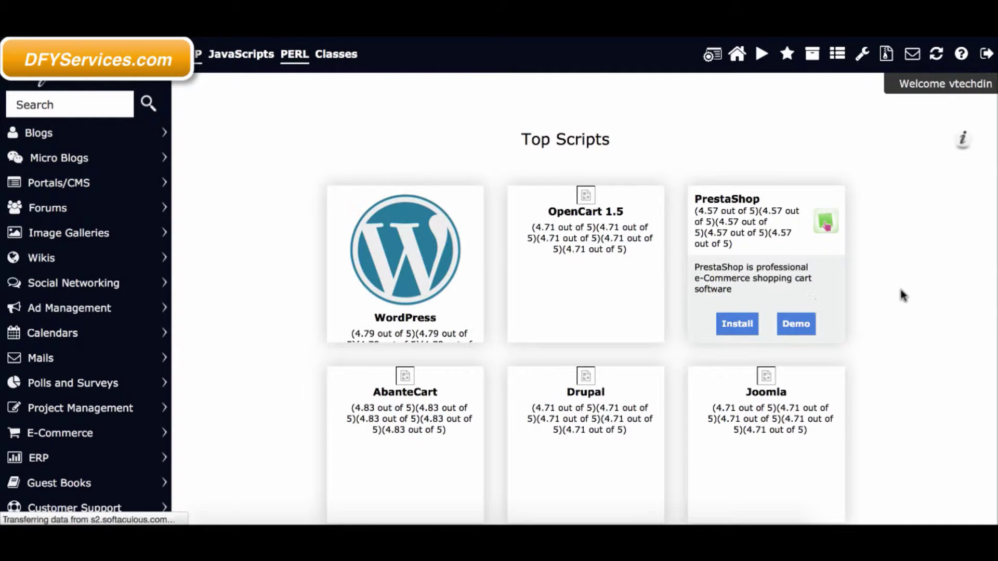
pyautogui.moveTo(413, 232)
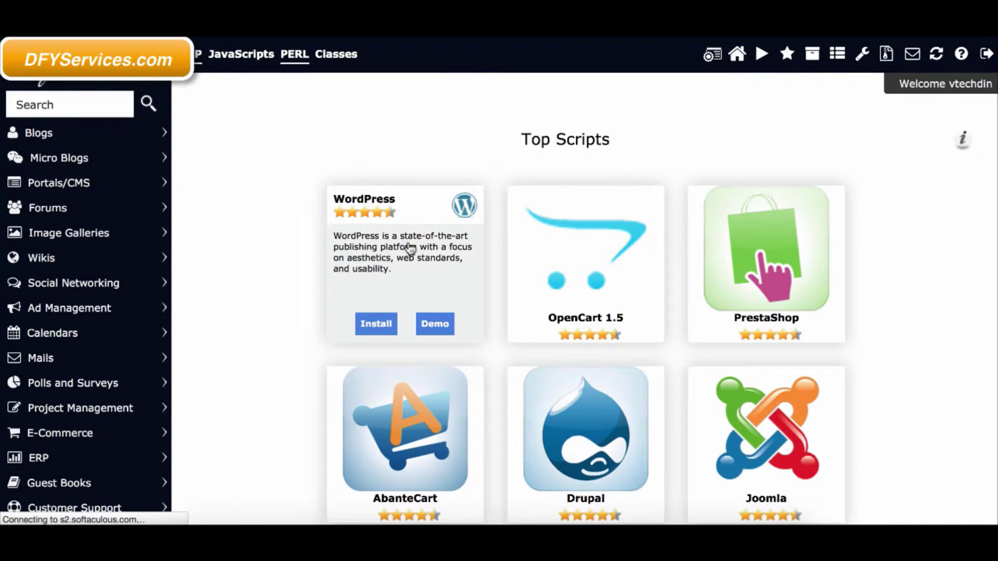
pyautogui.click(379, 329)
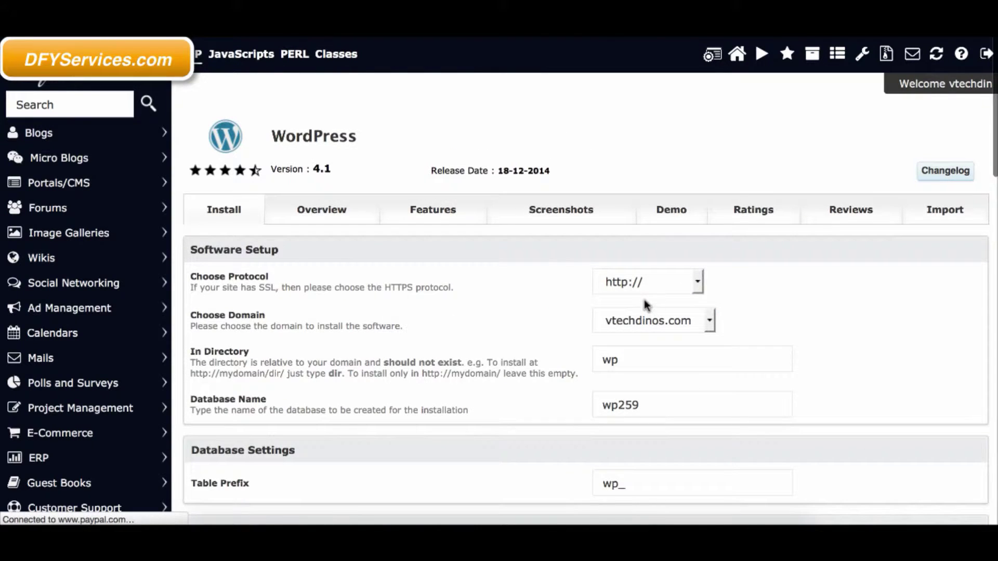
pyautogui.click(659, 284)
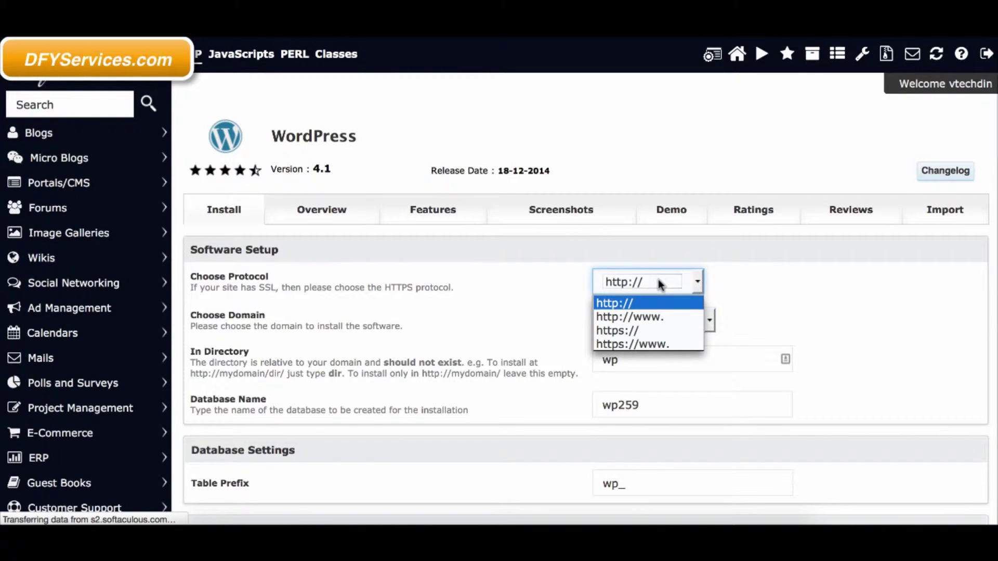
pyautogui.click(832, 286)
pyautogui.scroll(-2, 832, 286)
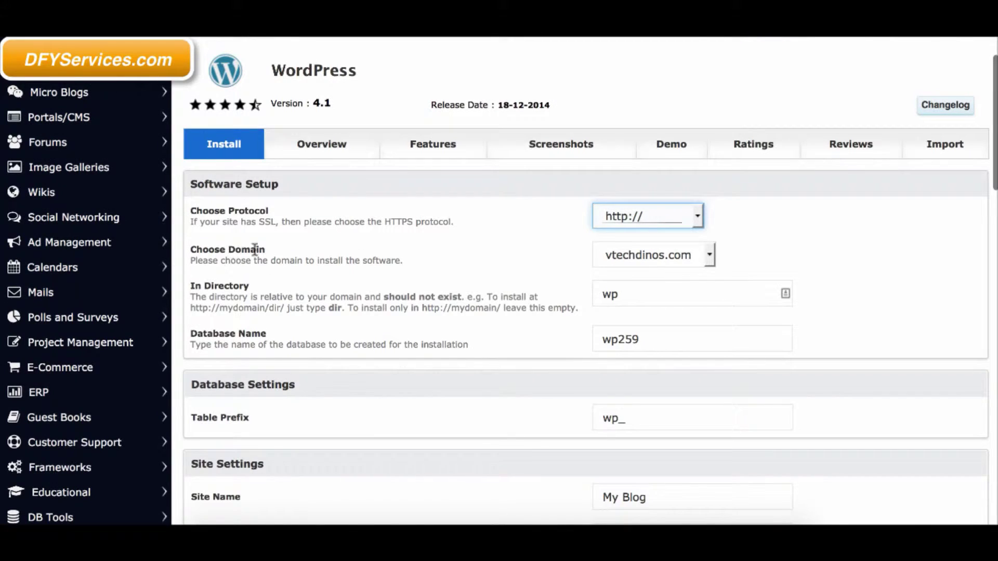
pyautogui.moveTo(190, 286); pyautogui.dragTo(581, 316)
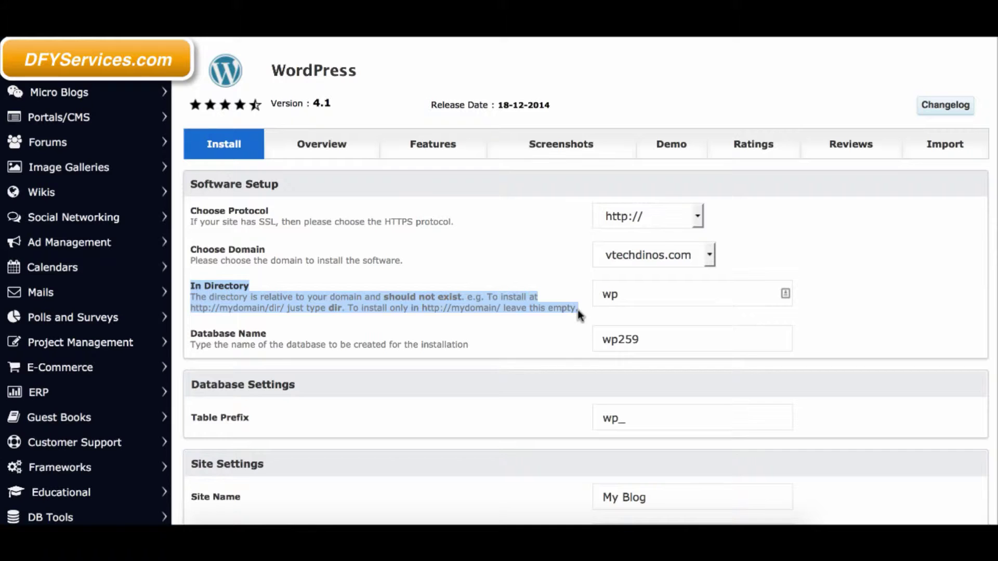
# - Set the install directory to 'blog', site name 'VTech Dinos Blog' and description 'Blogging about VTech Dinos'
pyautogui.doubleClick(610, 294)
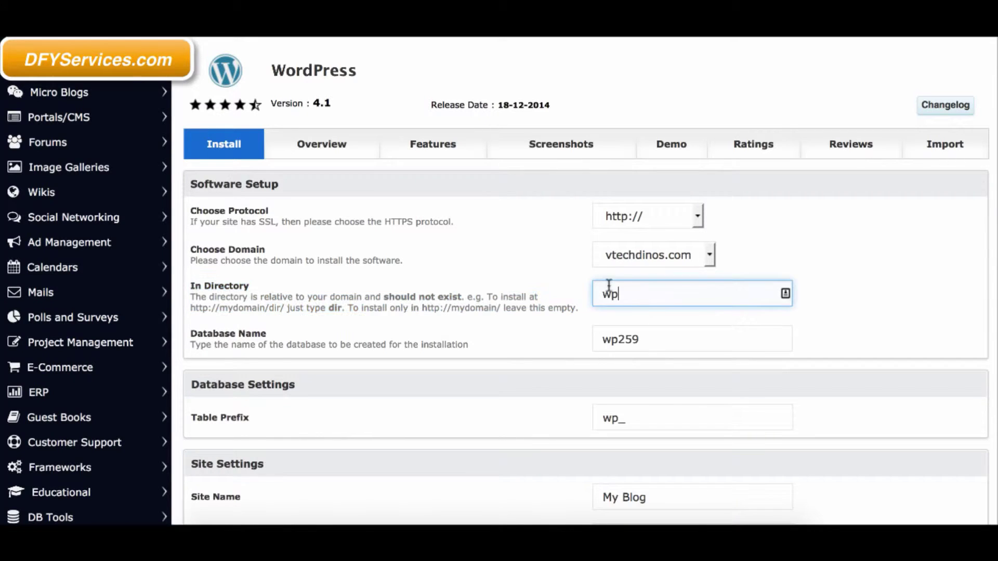
pyautogui.write('blog')
pyautogui.scroll(-2, 707, 339)
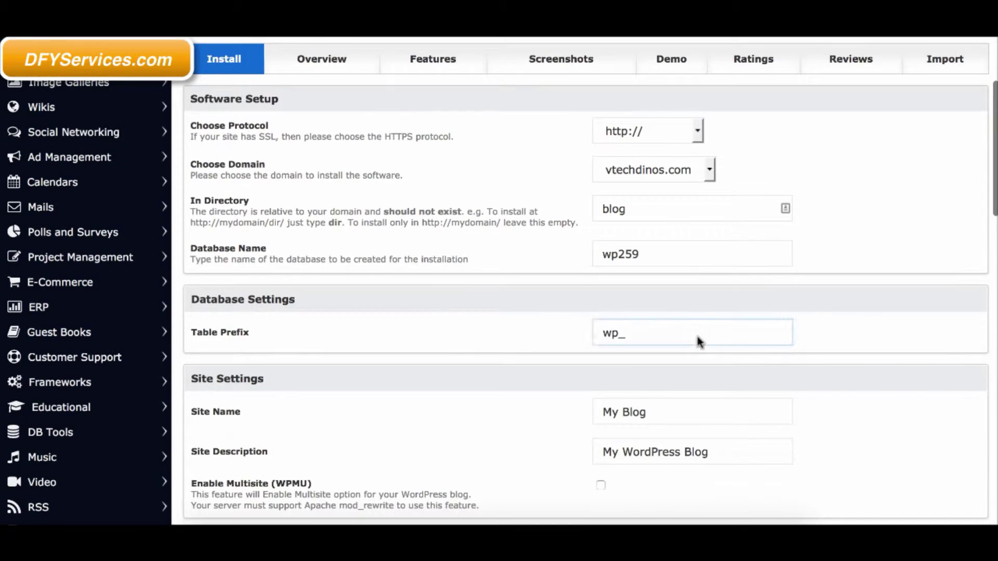
pyautogui.scroll(-1, 697, 335)
pyautogui.tripleClick(659, 358)
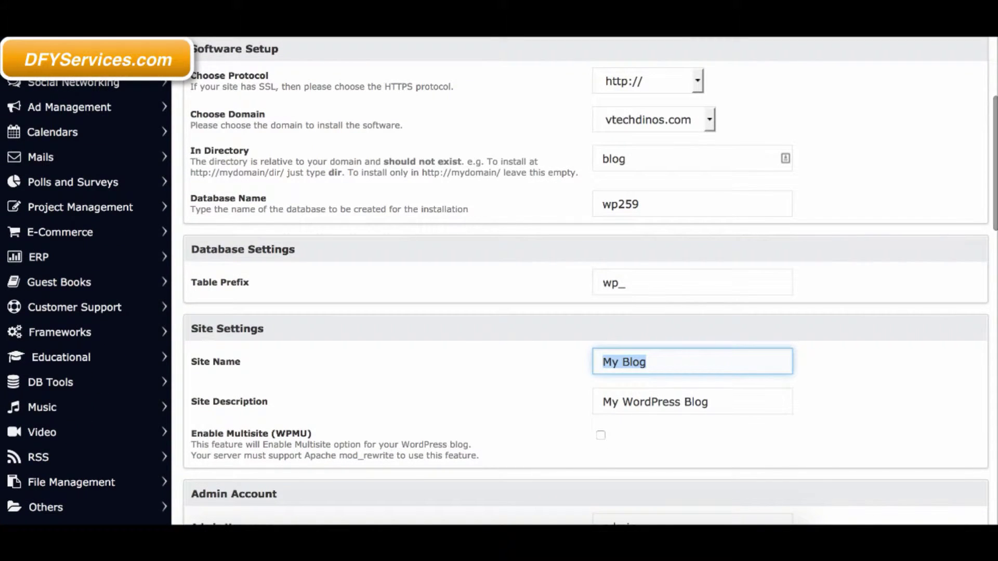
pyautogui.write('VTech Dinos')
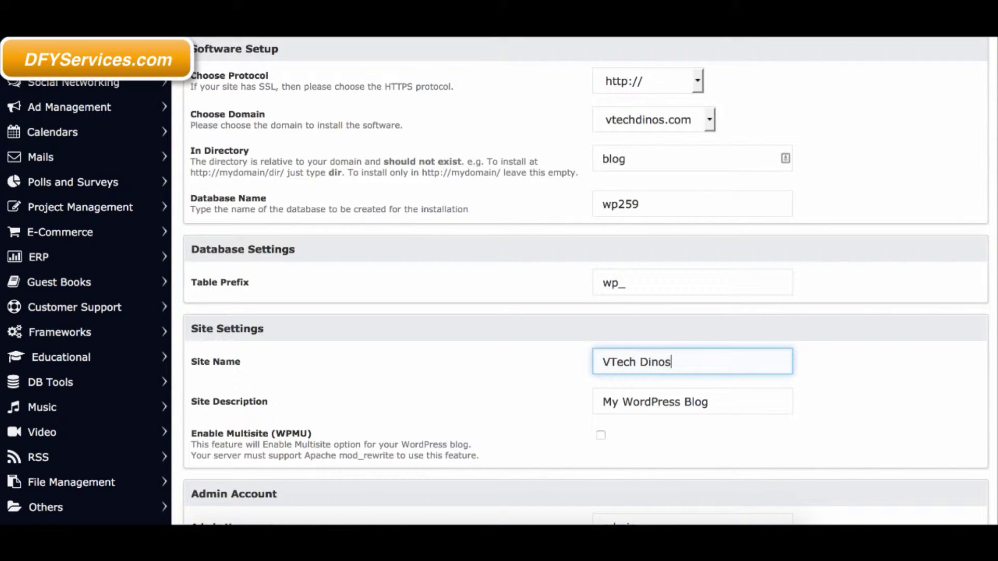
pyautogui.write(' Blog')
pyautogui.press('Tab')
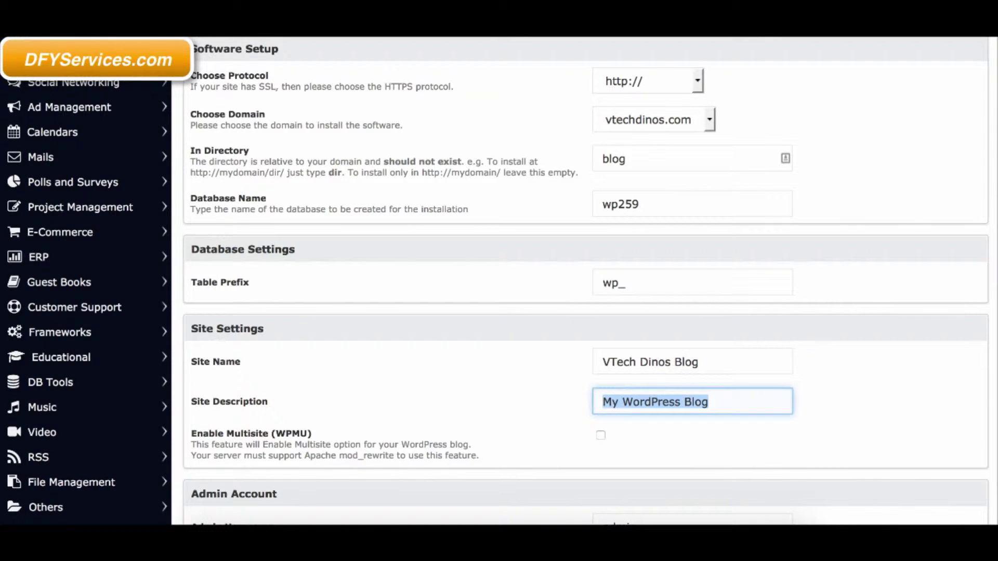
pyautogui.write('Blogging about VTech Dinos')
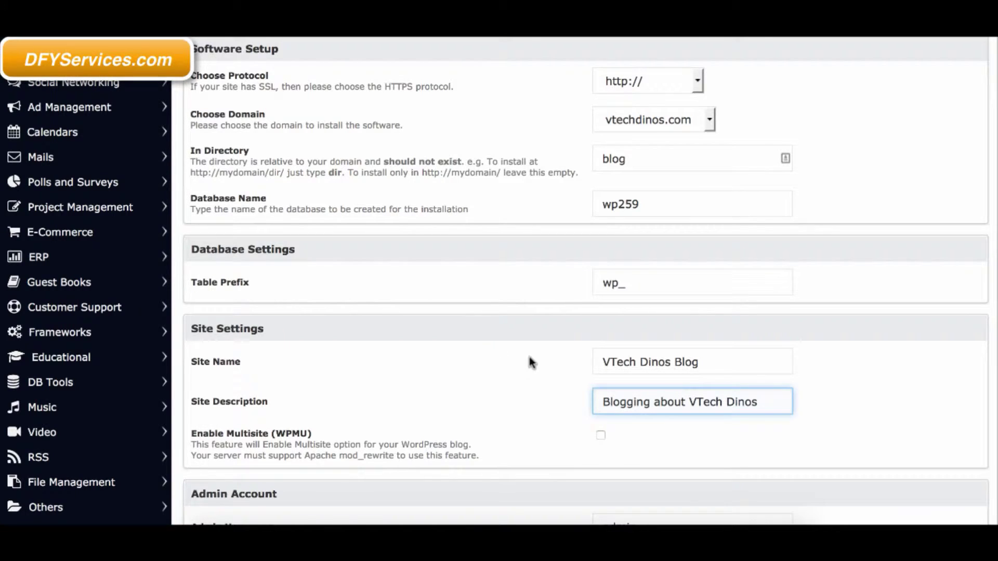
# - Generate a strong random admin password and copy it for later
pyautogui.scroll(-5, 533, 359)
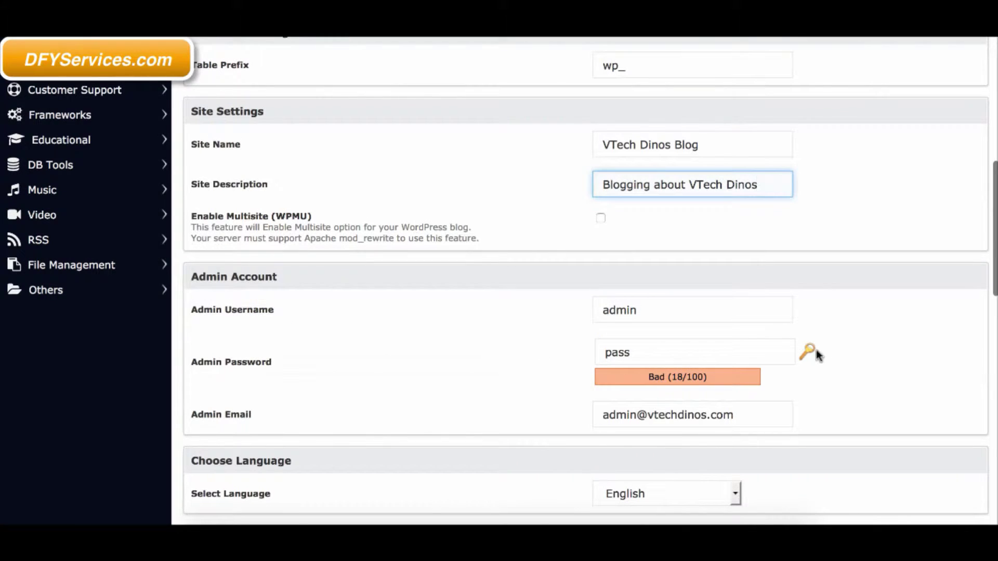
pyautogui.click(808, 351)
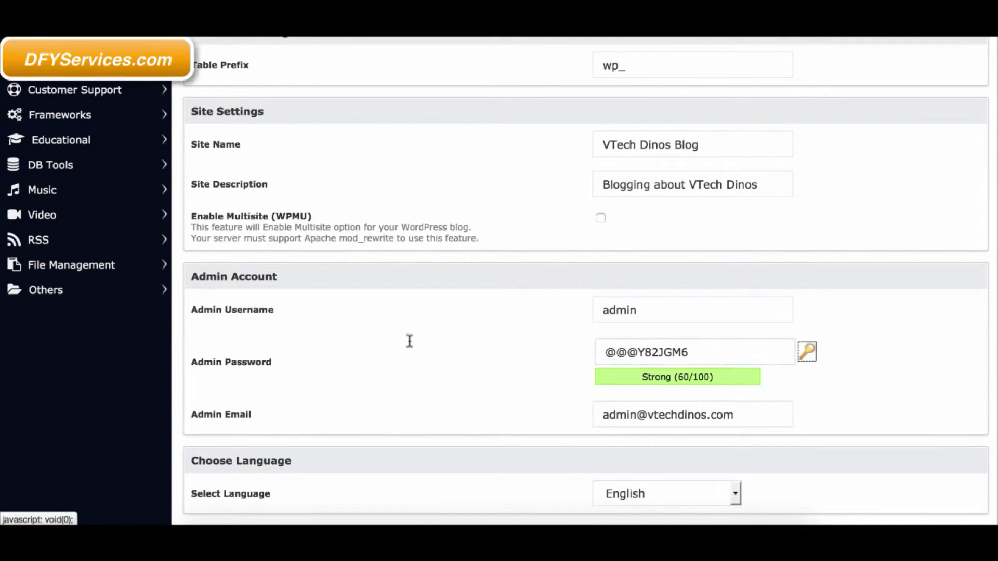
pyautogui.doubleClick(644, 352)
pyautogui.rightClick(644, 352)
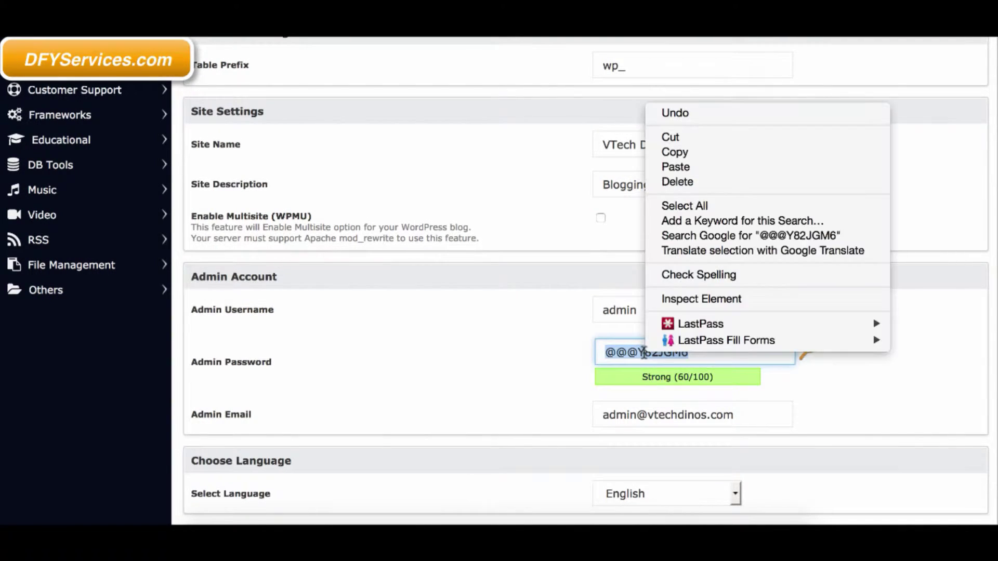
pyautogui.click(697, 152)
pyautogui.click(561, 319)
# - Review the remaining options and run the WordPress installation
pyautogui.scroll(-2, 671, 338)
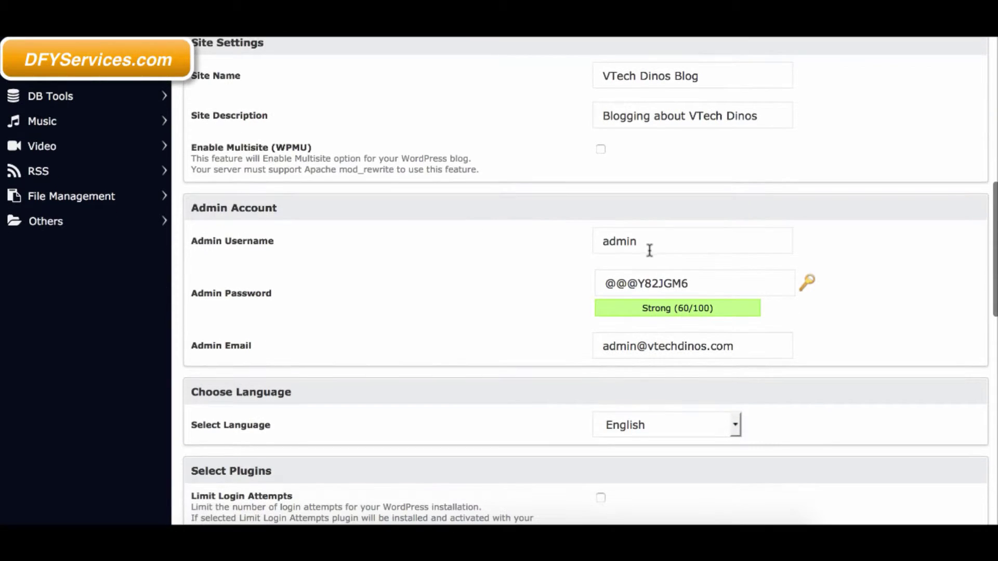
pyautogui.click(649, 250)
pyautogui.scroll(-3, 650, 250)
pyautogui.scroll(-4, 658, 247)
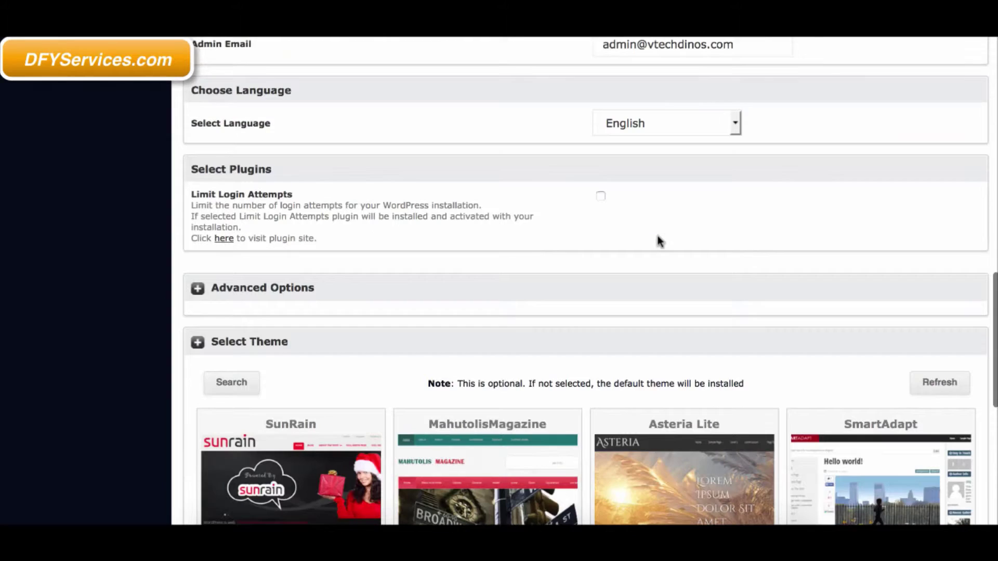
pyautogui.scroll(5, 656, 233)
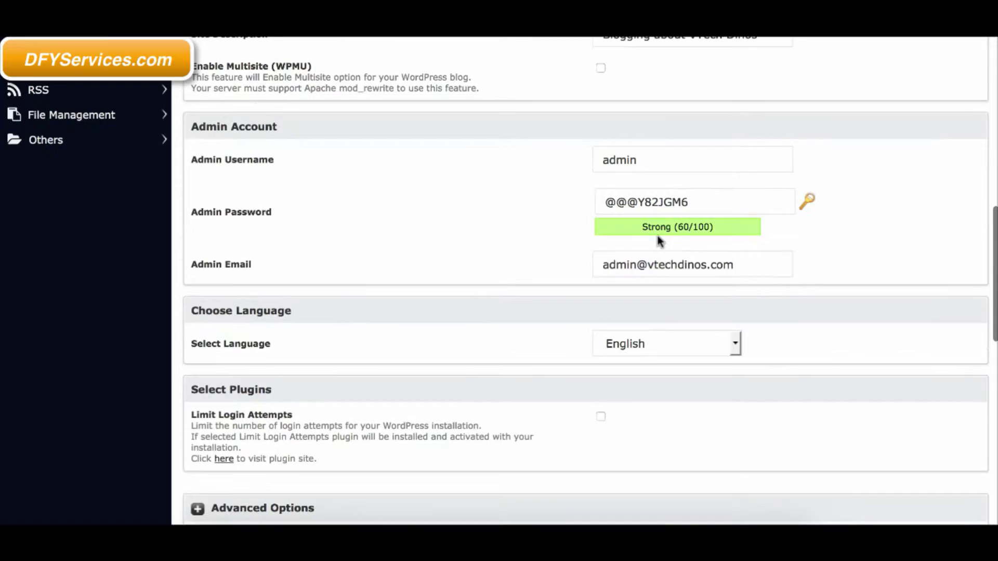
pyautogui.scroll(-7, 657, 236)
pyautogui.scroll(-6, 658, 244)
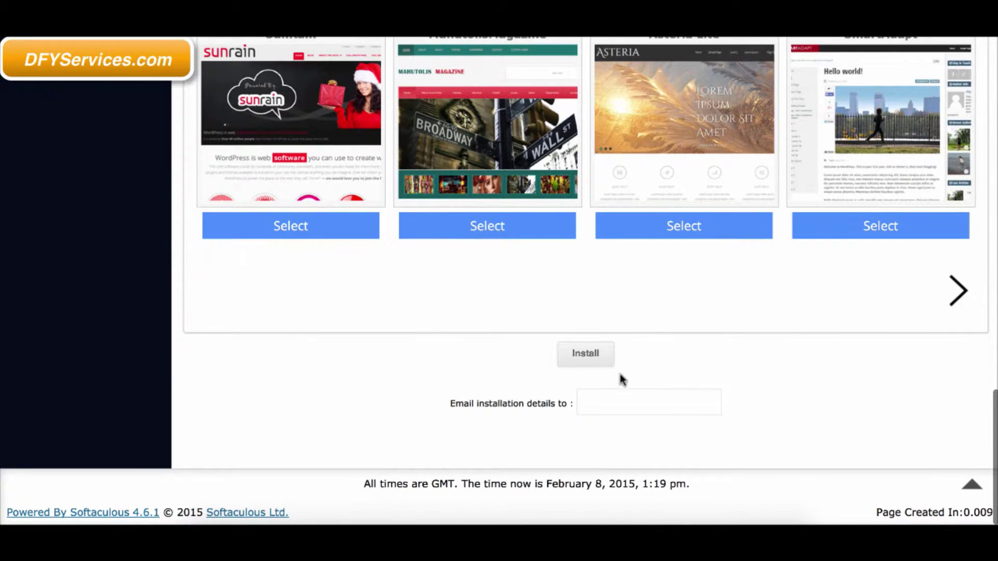
pyautogui.click(586, 355)
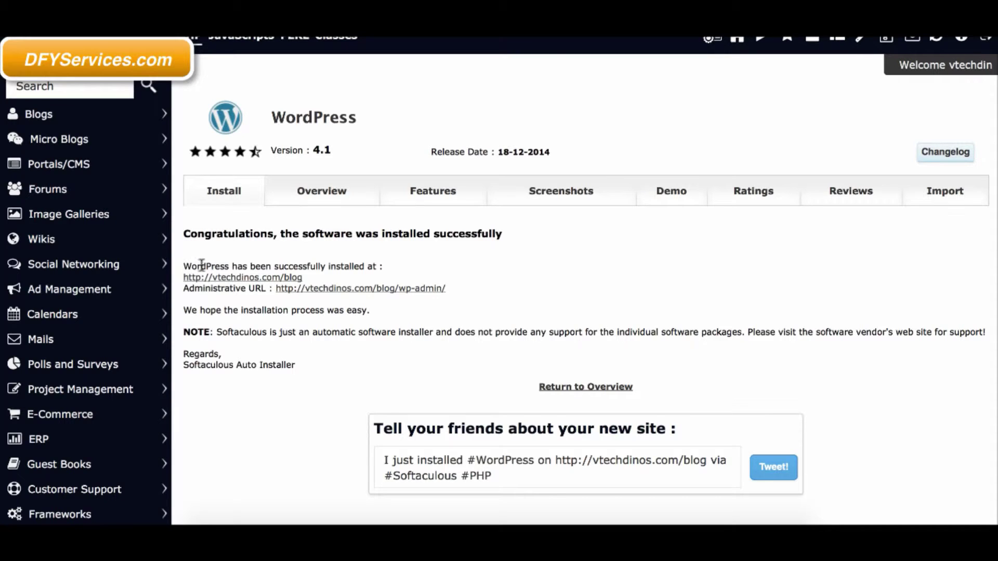
# - Open both the blog URL and the Administrative URL in new browser tabs
pyautogui.rightClick(270, 281)
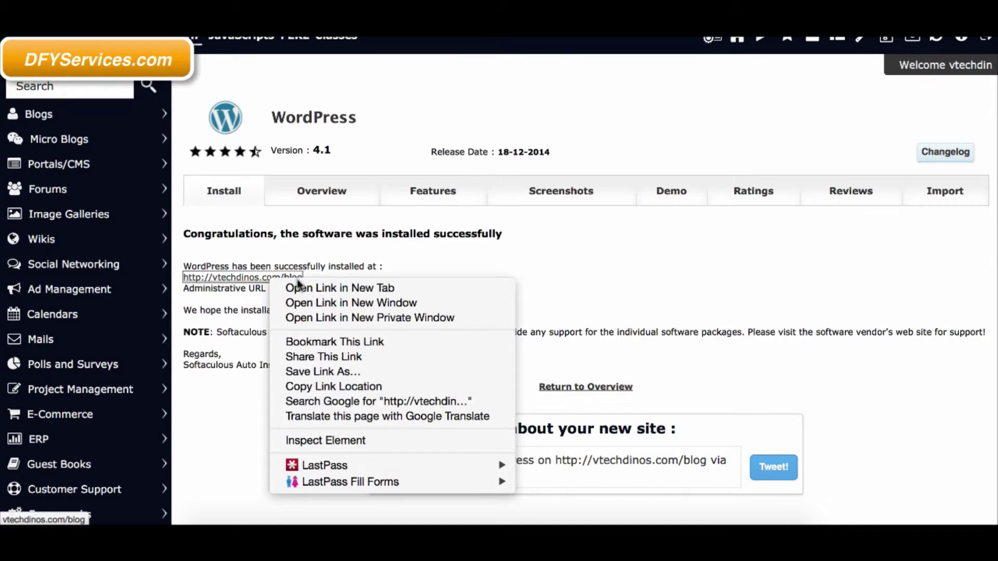
pyautogui.click(297, 284)
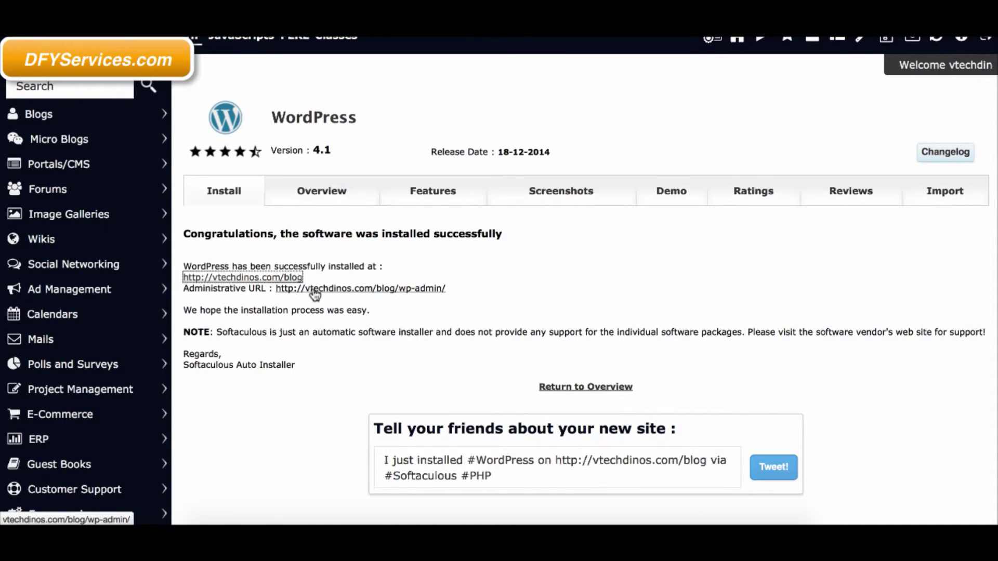
pyautogui.rightClick(315, 294)
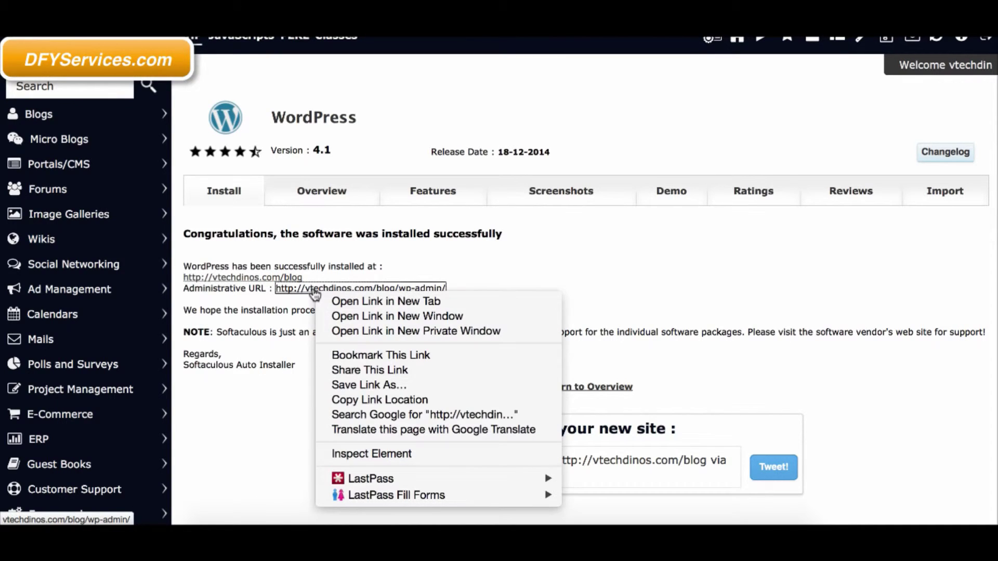
pyautogui.click(371, 303)
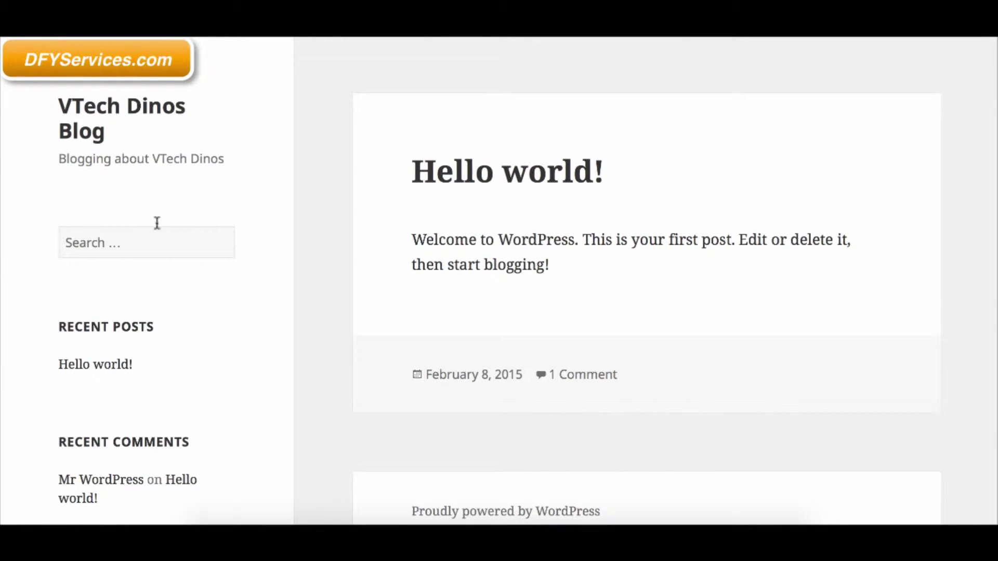
# - Scroll through the VTech Dinos Blog front page to check the Hello world! post
pyautogui.scroll(-8, 271, 273)
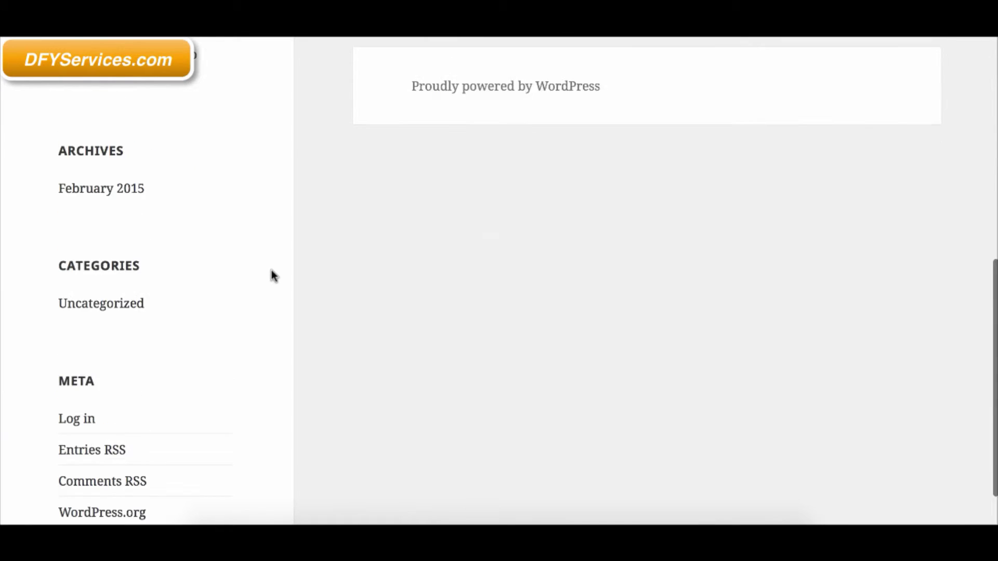
pyautogui.scroll(8, 273, 275)
pyautogui.scroll(-8, 276, 271)
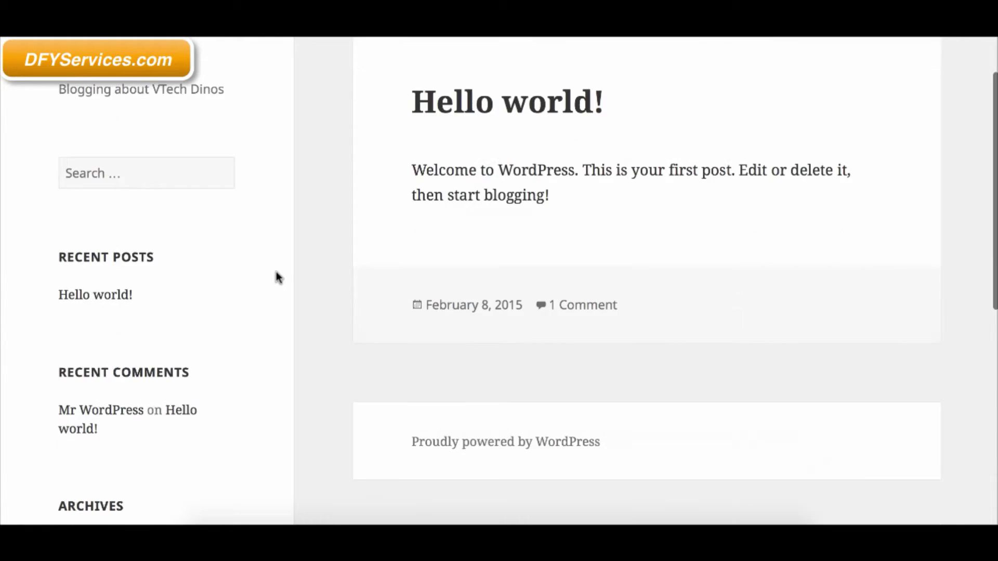
pyautogui.scroll(8, 276, 275)
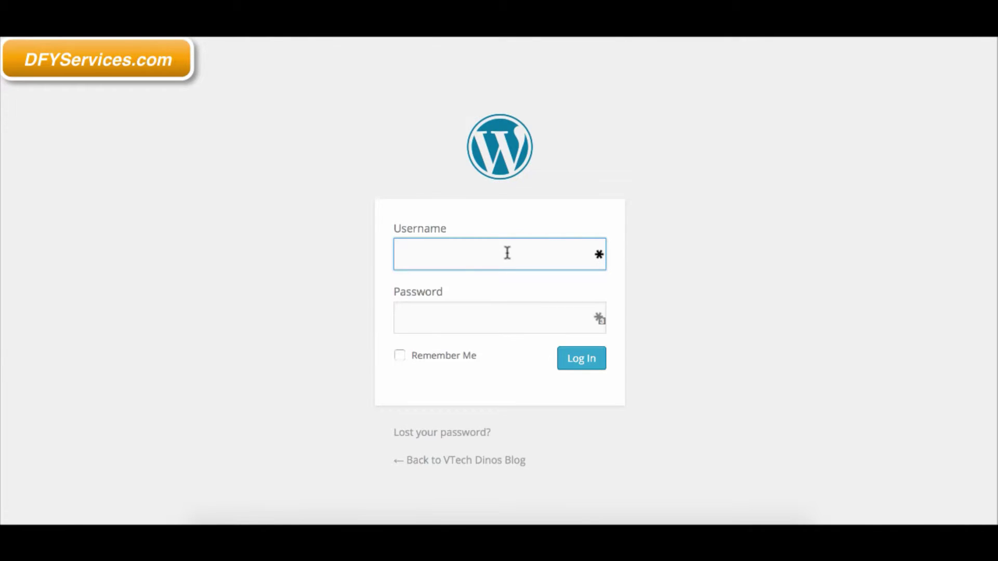
# - Log in to WordPress as admin with the copied password and dismiss the save-password prompt
pyautogui.write('admin')
pyautogui.press('Tab')
pyautogui.hotkey('ctrl', 'v')
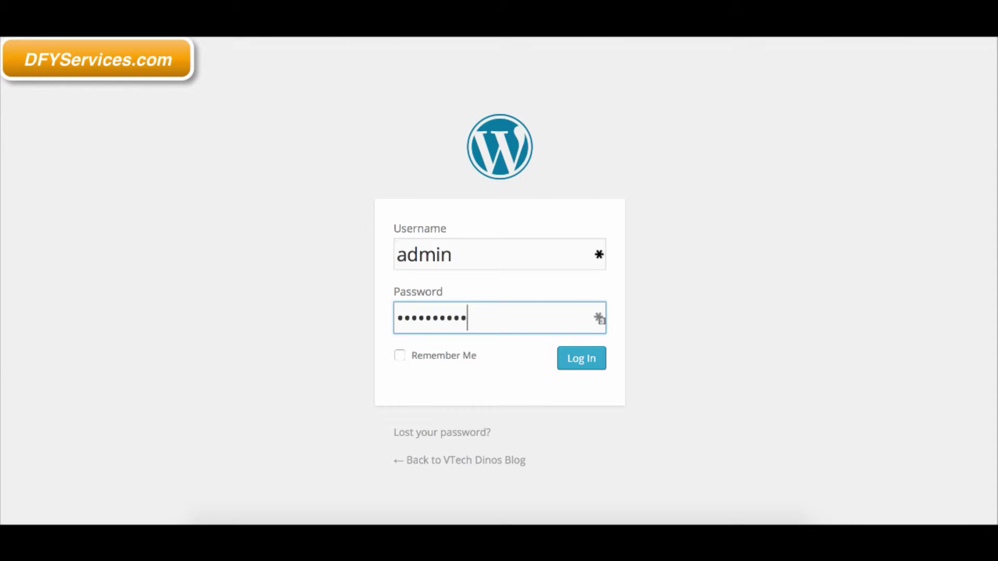
pyautogui.press('Return')
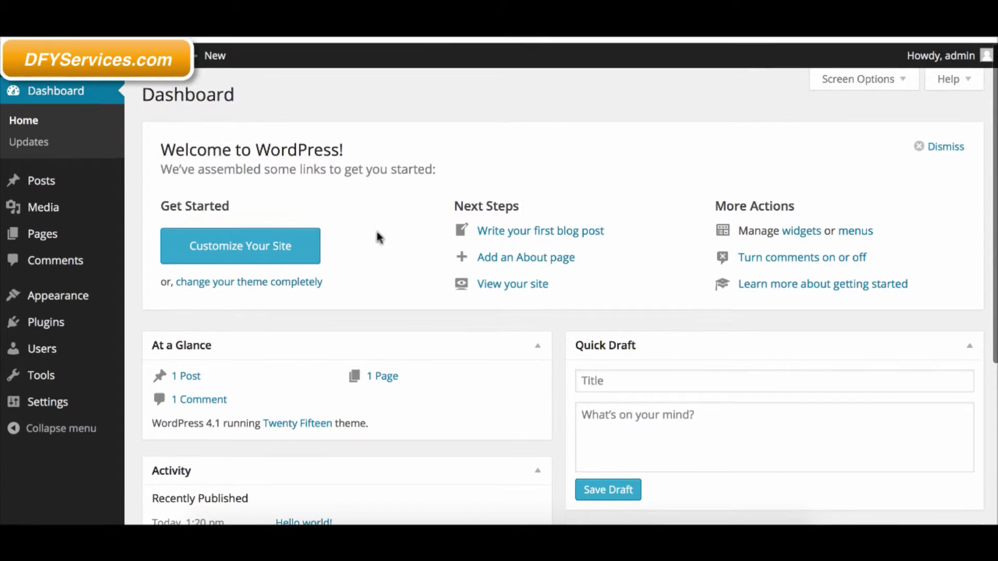
pyautogui.click(990, 44)
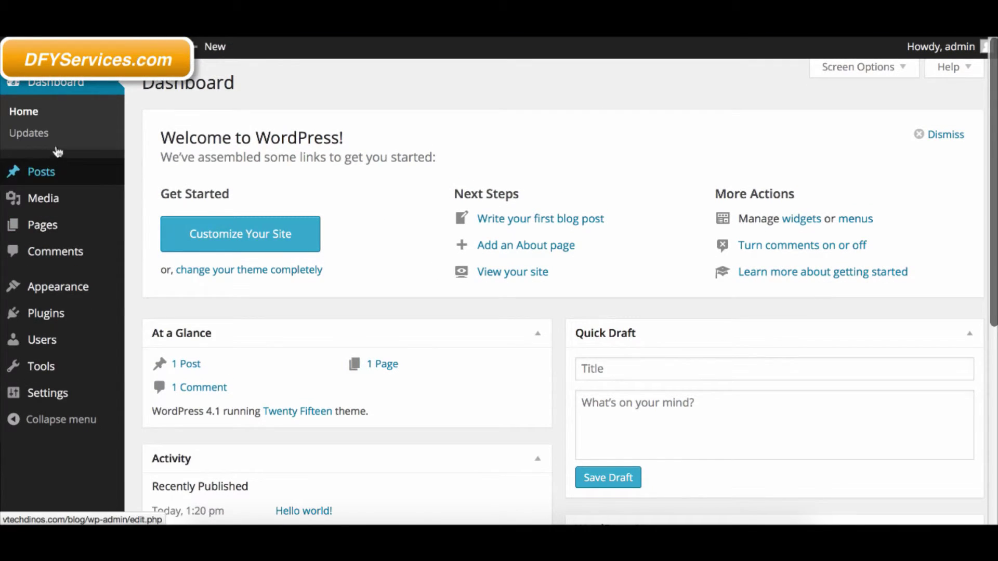
# - From the dashboard, go to the live VTech Dinos Blog front page via the site name
pyautogui.scroll(-1, 51, 274)
pyautogui.scroll(-3, 50, 272)
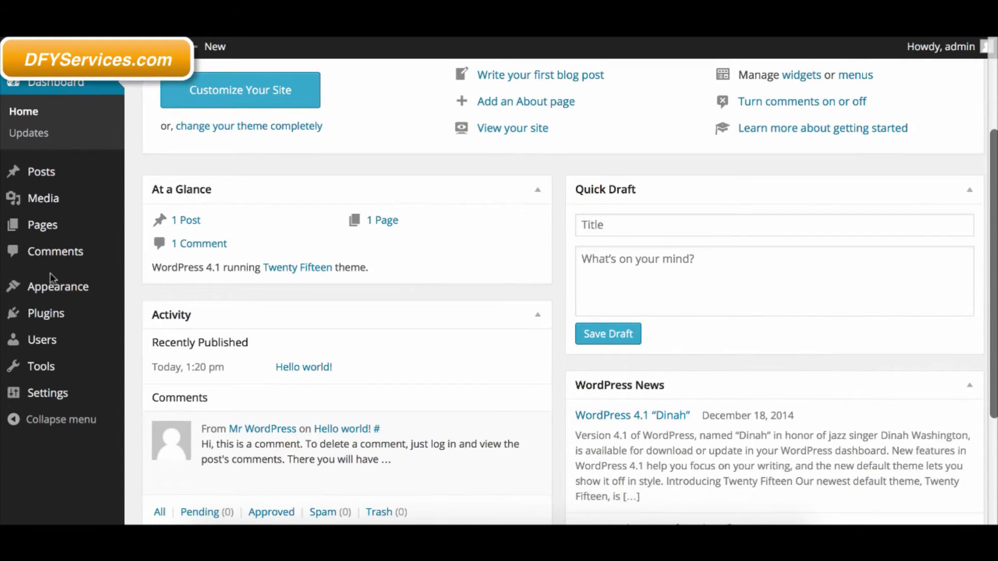
pyautogui.scroll(4, 50, 273)
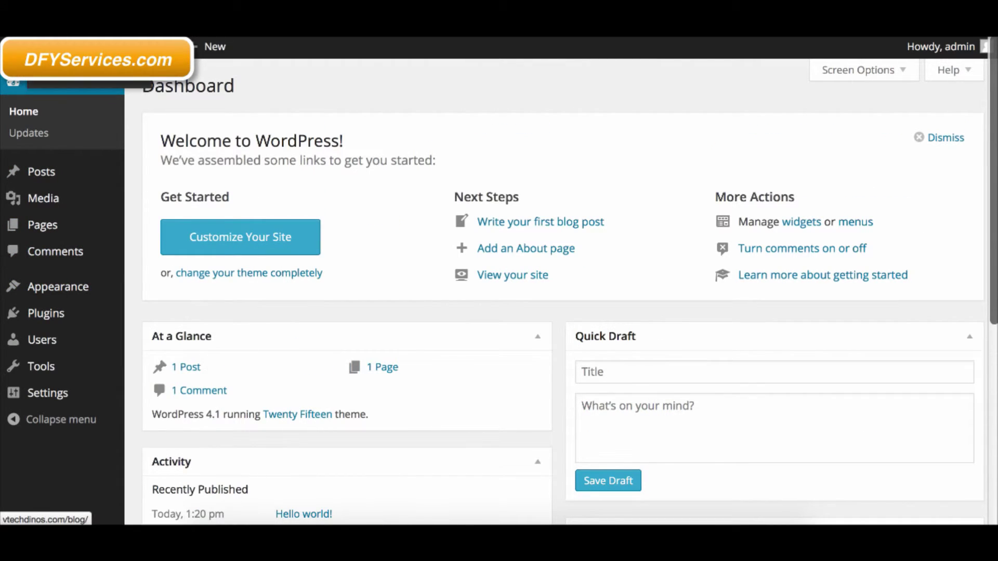
pyautogui.click(57, 65)
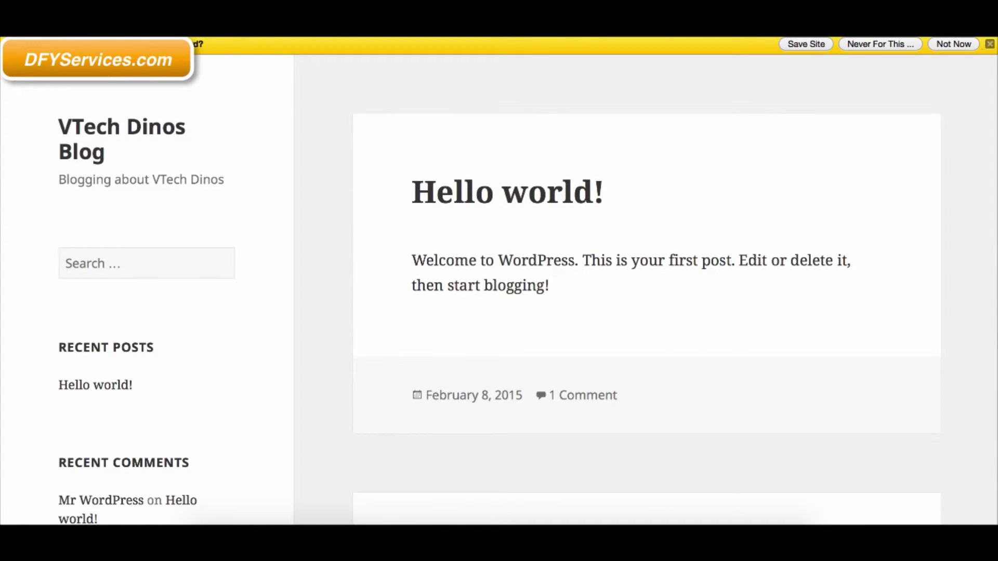
# - Dismiss the save-site bar and load the vtechdinos.com store home page
pyautogui.click(989, 43)
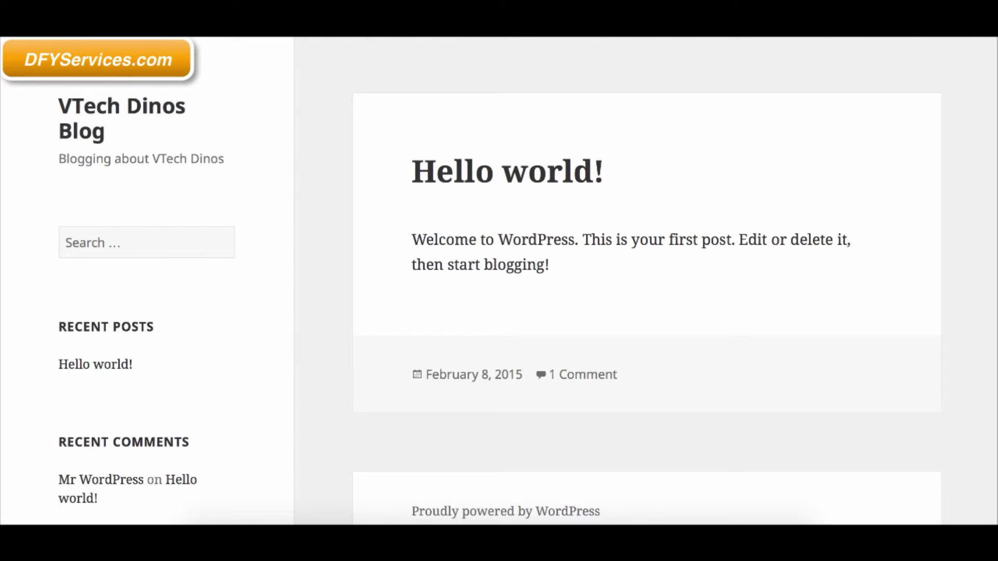
pyautogui.scroll(-3, 489, 280)
pyautogui.scroll(3, 489, 281)
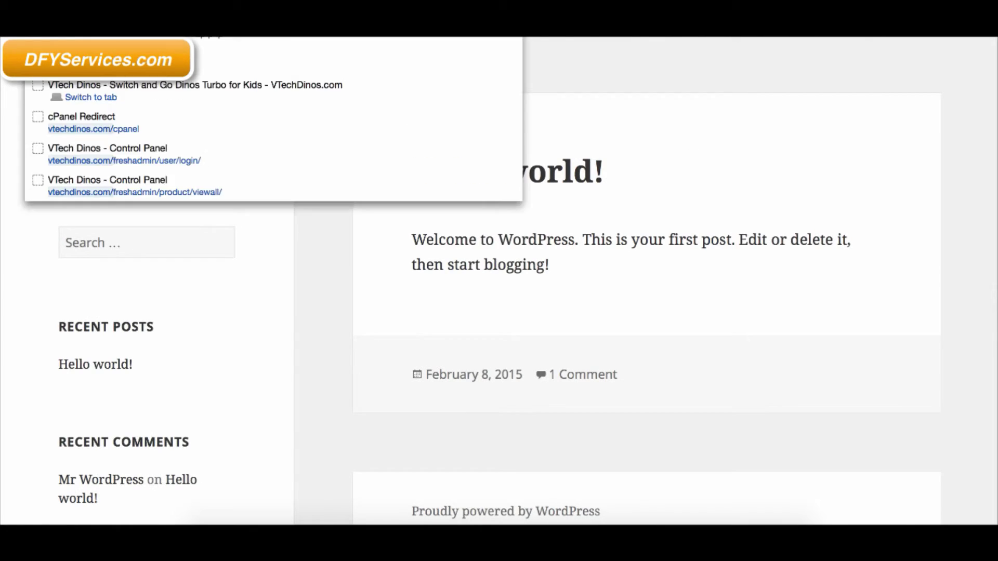
pyautogui.press('Return')
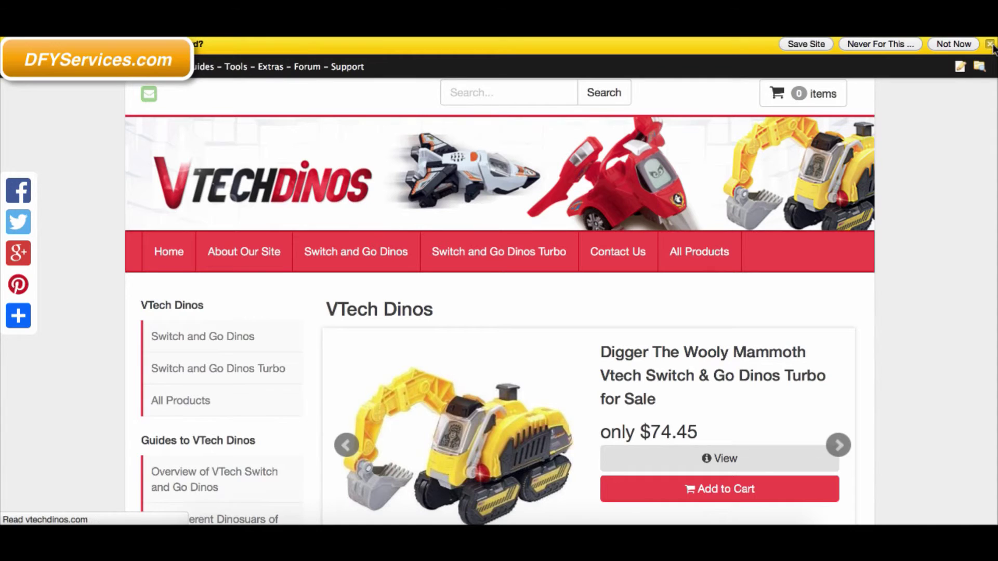
# - Go to Template > Template Options in the FreshStore Builder admin and show the full options list
pyautogui.click(990, 44)
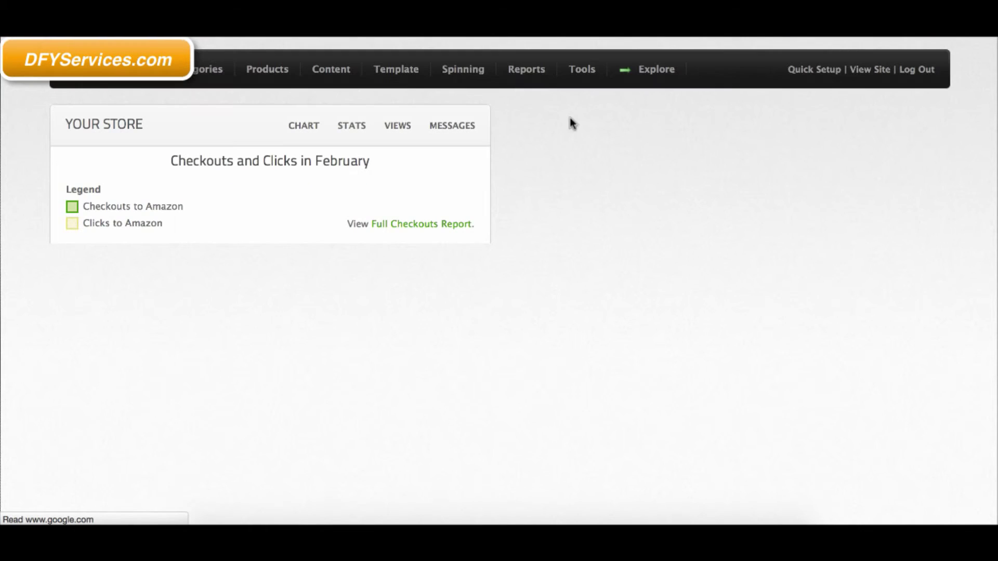
pyautogui.moveTo(407, 77)
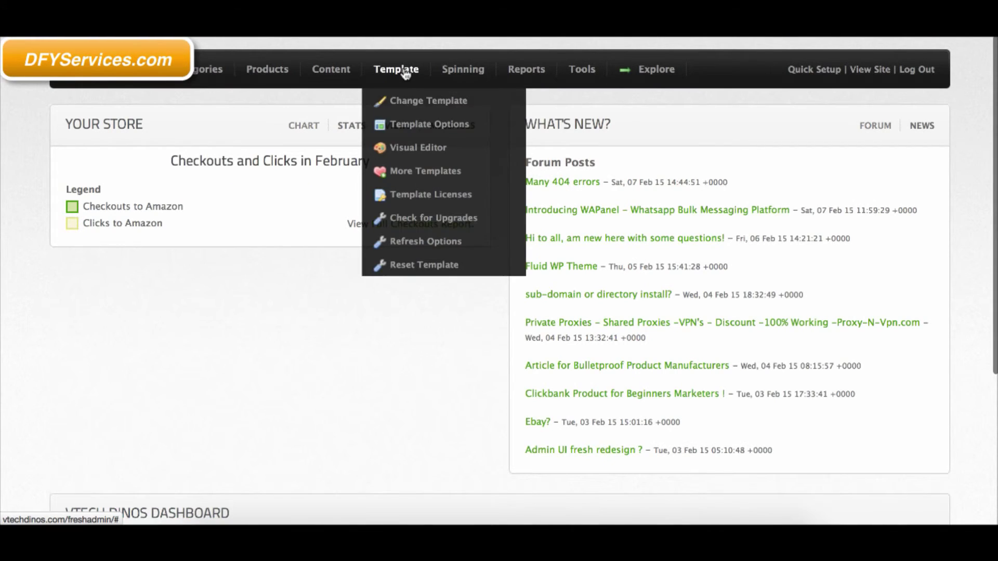
pyautogui.click(406, 127)
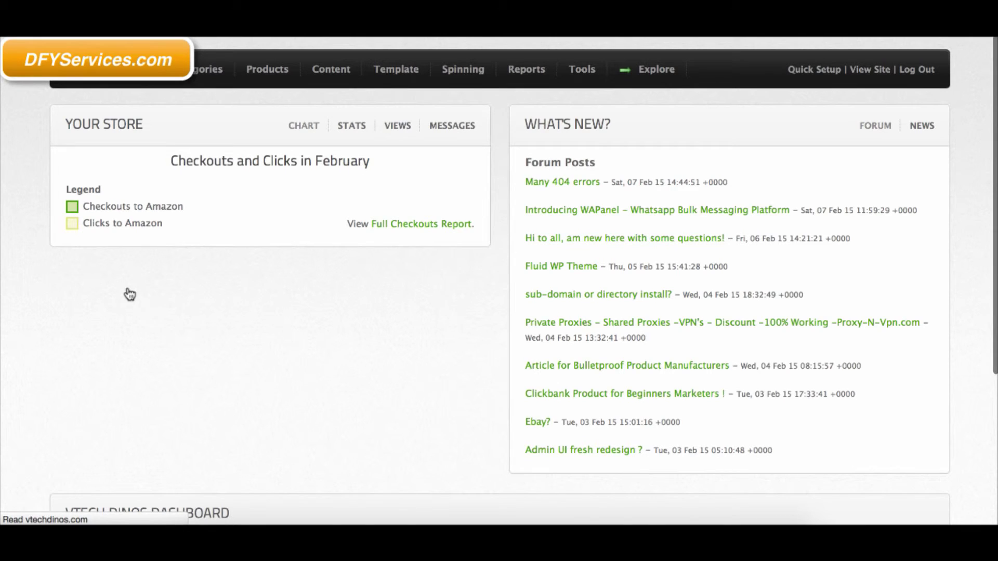
pyautogui.click(116, 198)
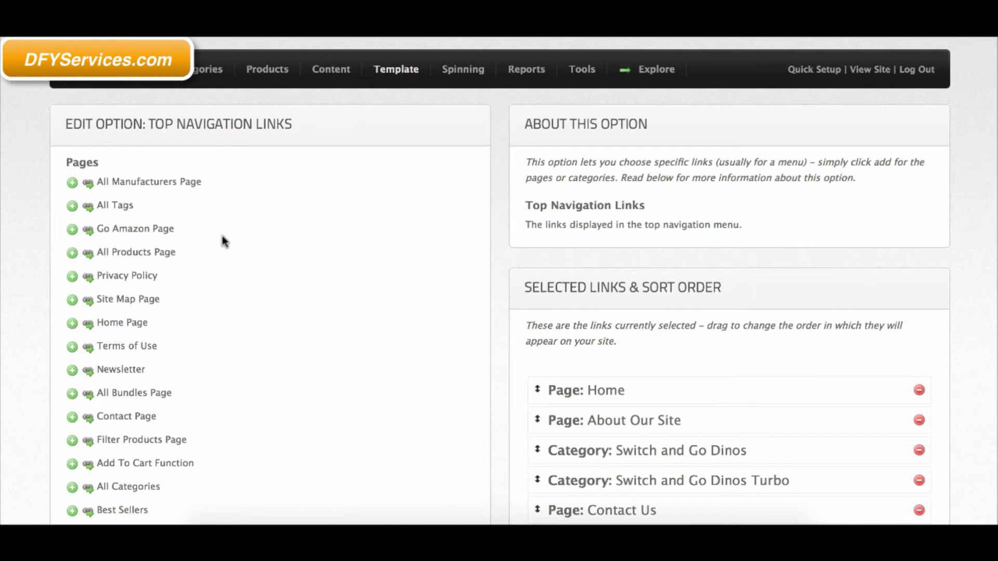
pyautogui.scroll(-15, 339, 314)
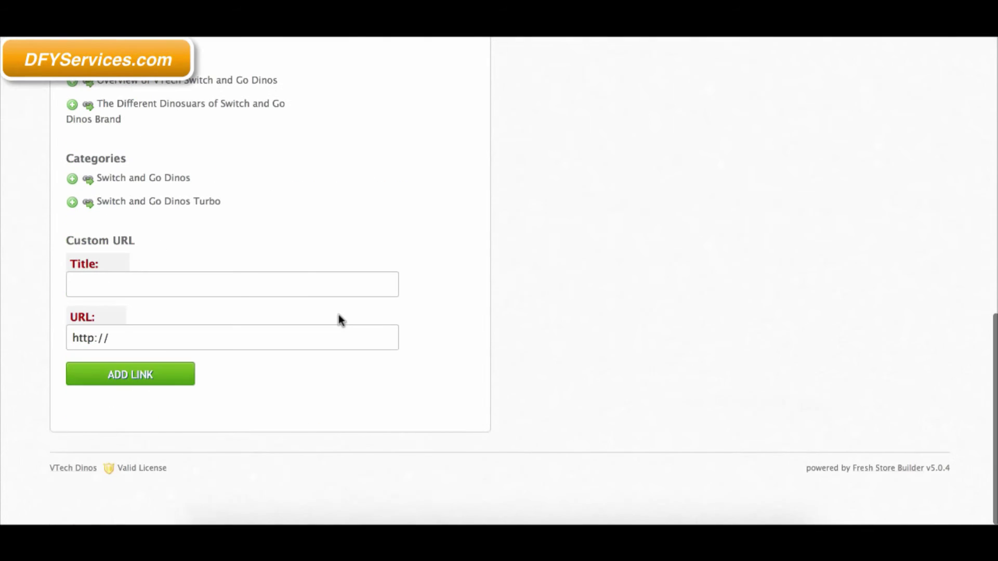
pyautogui.doubleClick(156, 341)
pyautogui.write('http://vtechdinos.com')
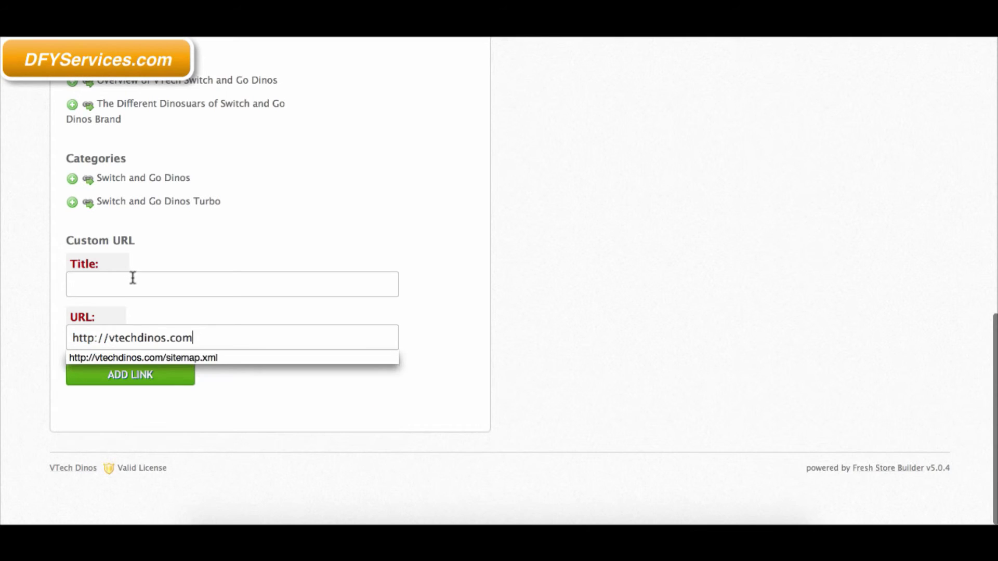
pyautogui.click(136, 278)
pyautogui.click(215, 332)
pyautogui.write('/b;p')
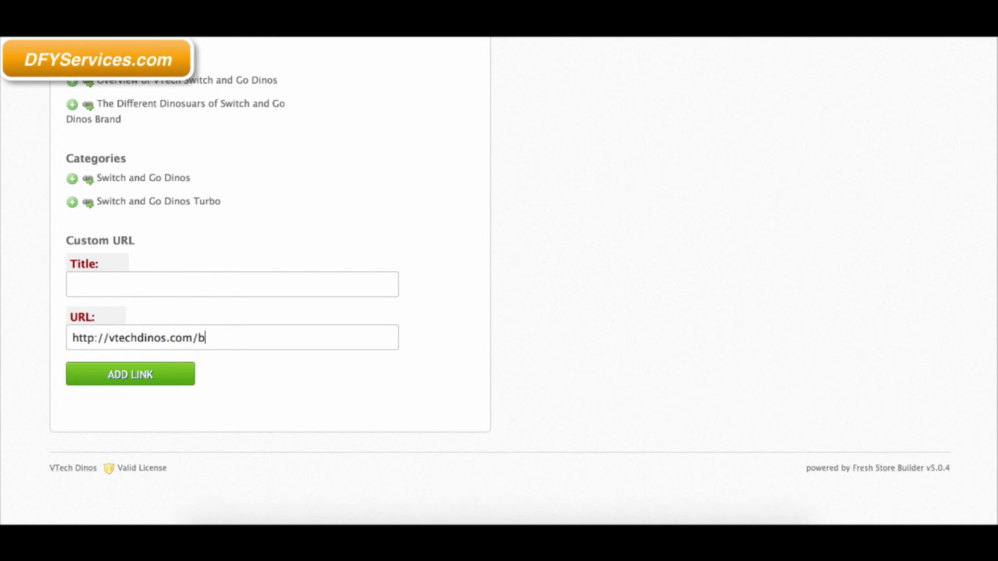
pyautogui.press('BackSpace')
pyautogui.write('blog/')
# - Title the link 'Blog', add it to the navigation links, and save them
pyautogui.click(188, 292)
pyautogui.write('Blog')
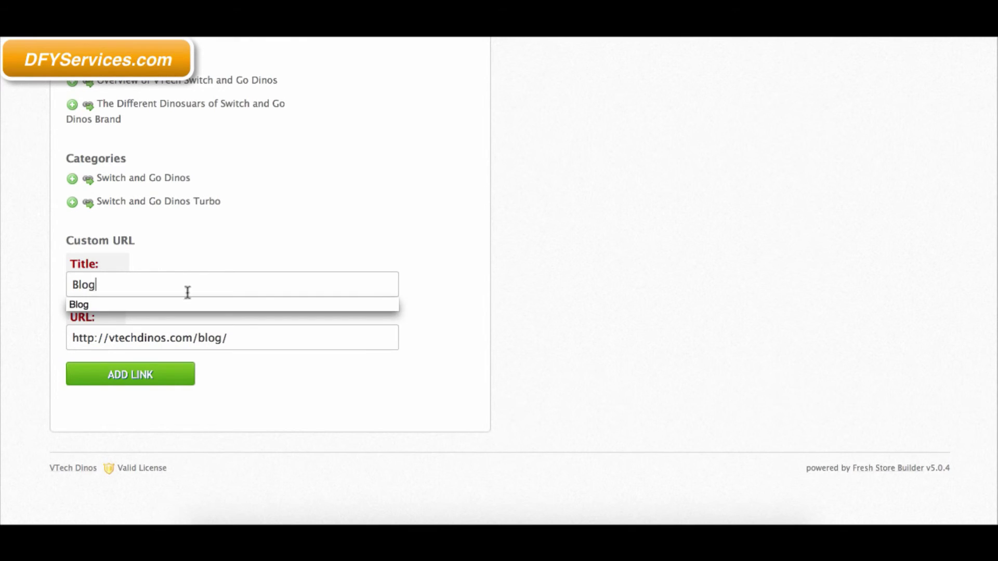
pyautogui.click(165, 374)
pyautogui.scroll(5, 744, 376)
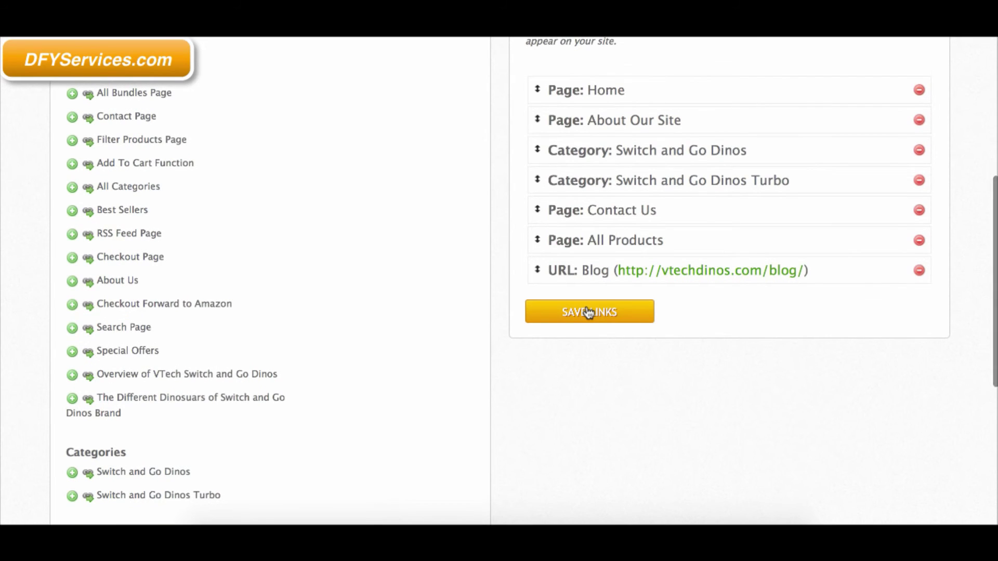
pyautogui.click(588, 312)
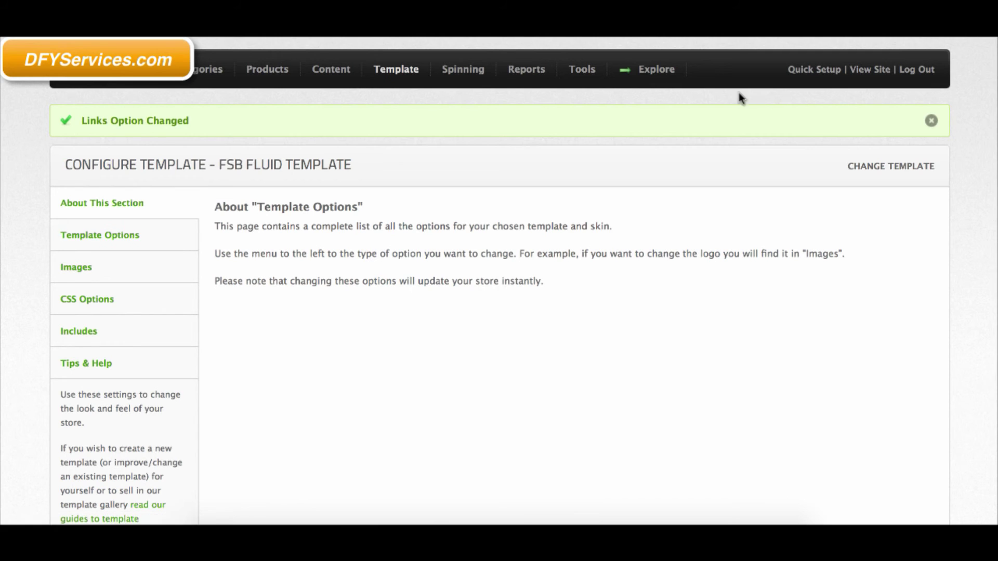
# - Delete all cached store pages via Tools > Delete Cache so the Blog link shows immediately
pyautogui.moveTo(582, 70)
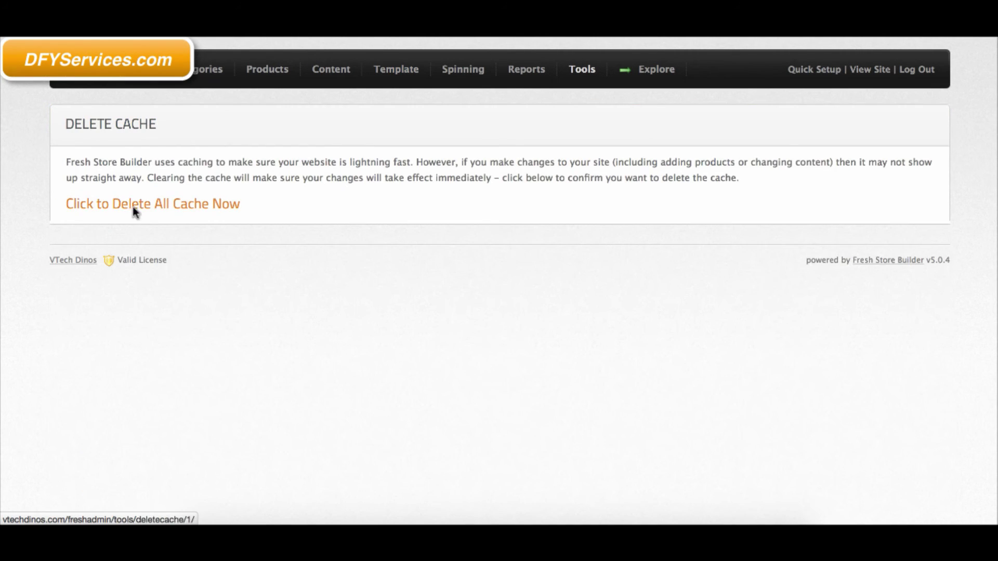
pyautogui.click(132, 207)
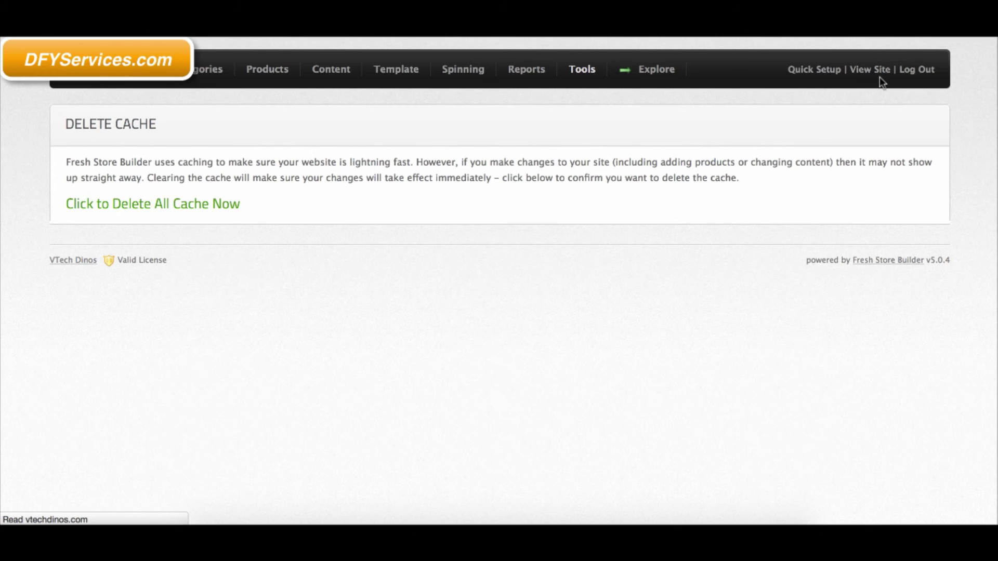